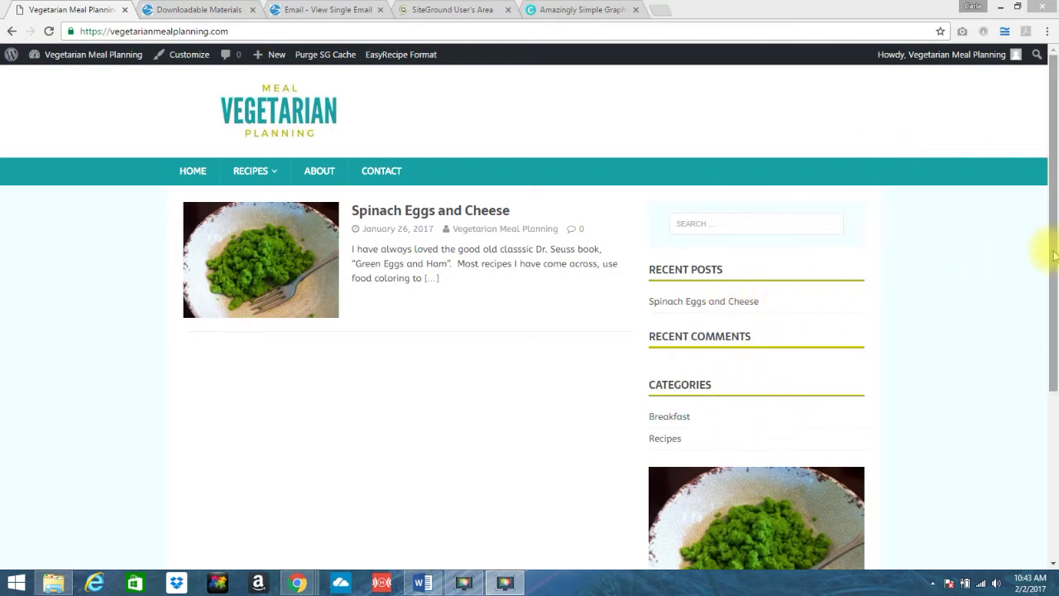
- Go to the Widgets admin page through the site name's admin-bar menu
{"action": "left_click", "coordinate": [1054, 333]}
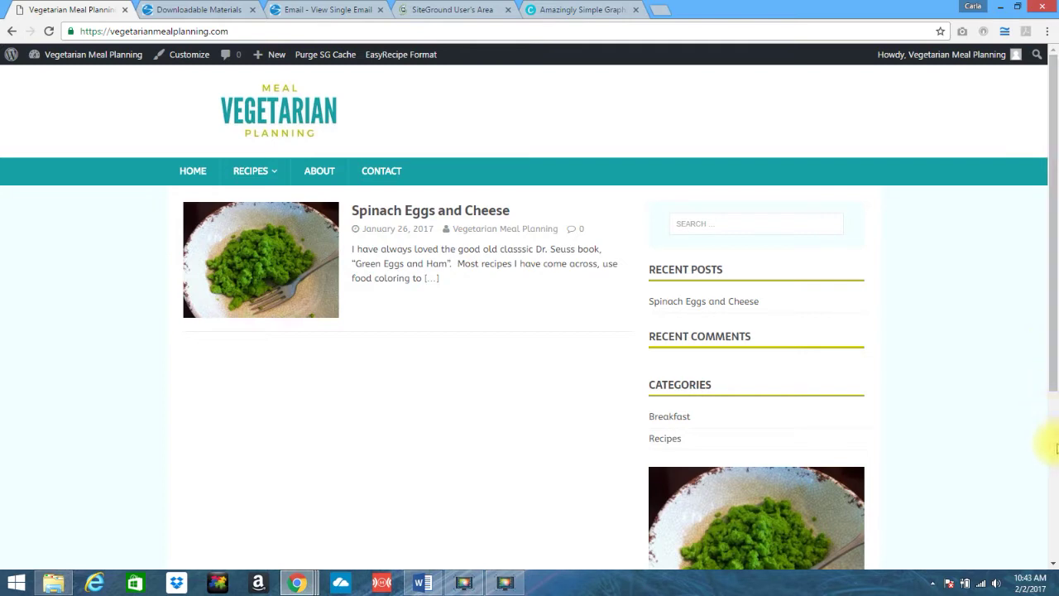
{"action": "left_click_drag", "start_coordinate": [1048, 366], "coordinate": [1047, 332]}
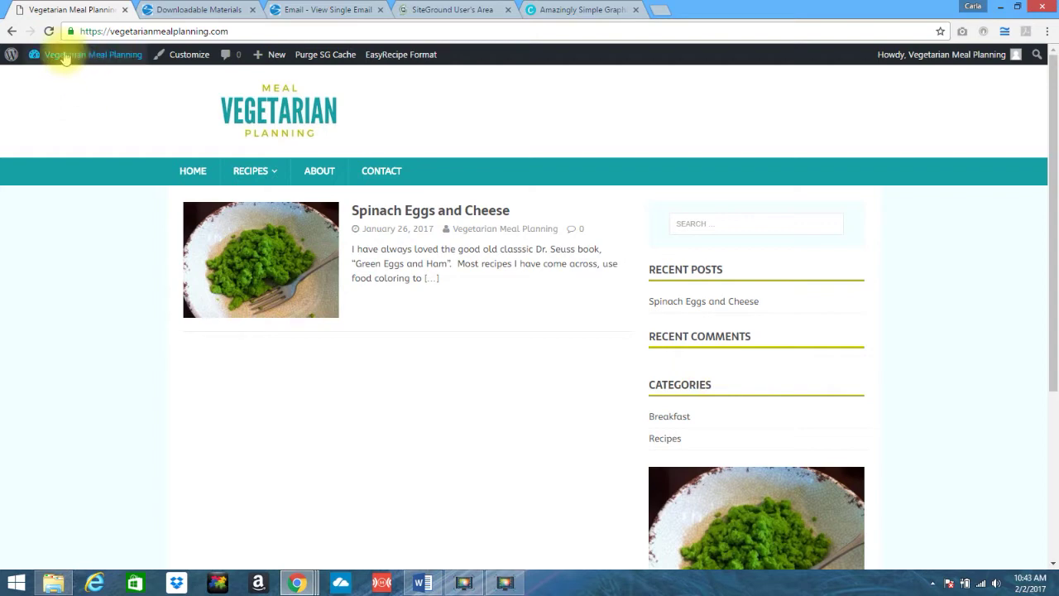
{"action": "mouse_move", "coordinate": [63, 56]}
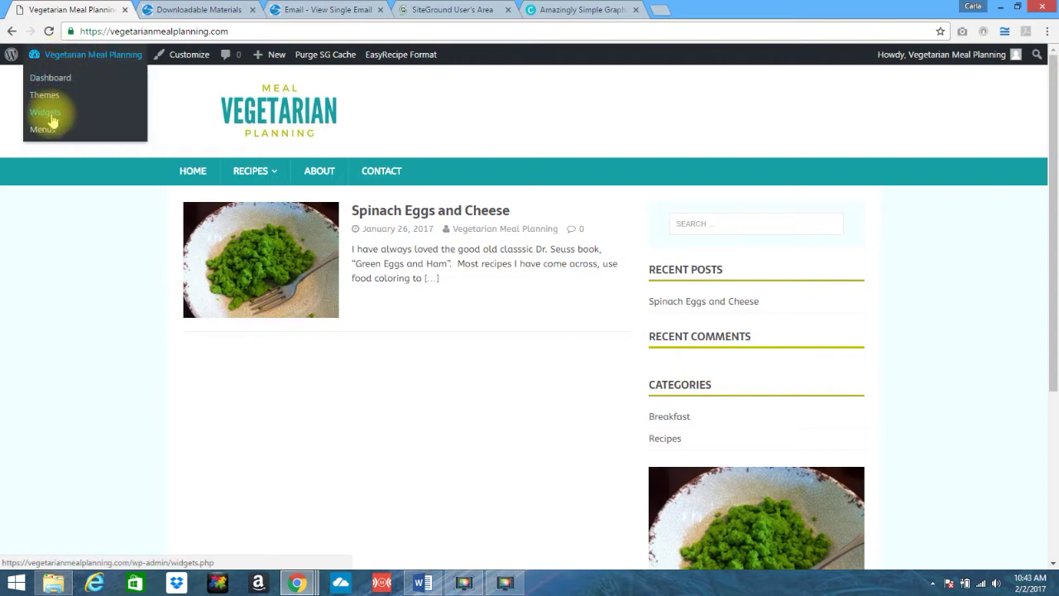
{"action": "left_click", "coordinate": [46, 113]}
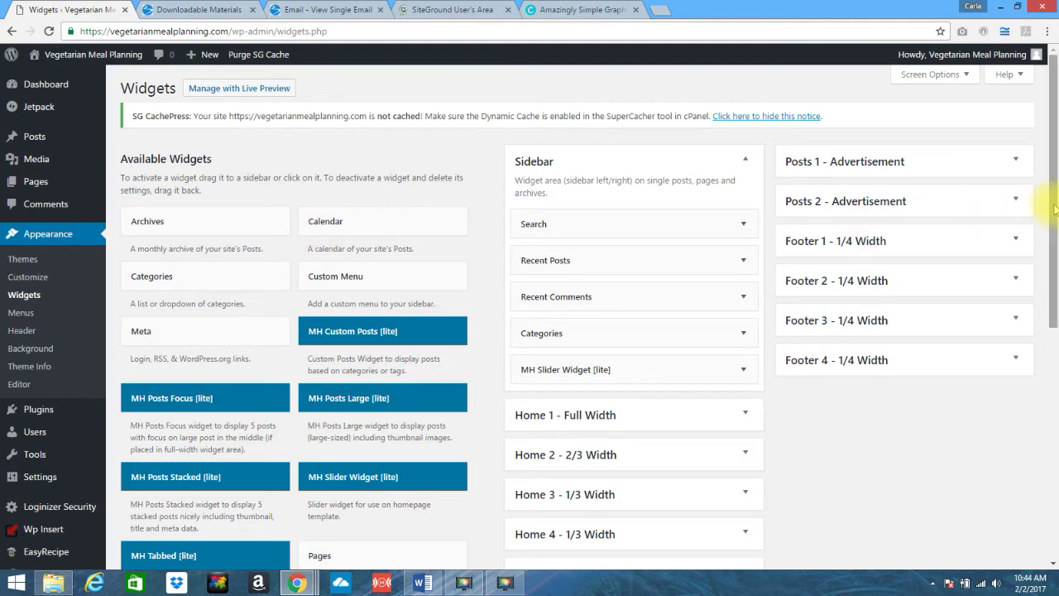
{"action": "mouse_move", "coordinate": [1055, 209]}
{"action": "left_mouse_down"}
{"action": "mouse_move", "coordinate": [1056, 233]}
{"action": "mouse_move", "coordinate": [1051, 192]}
{"action": "left_mouse_up"}
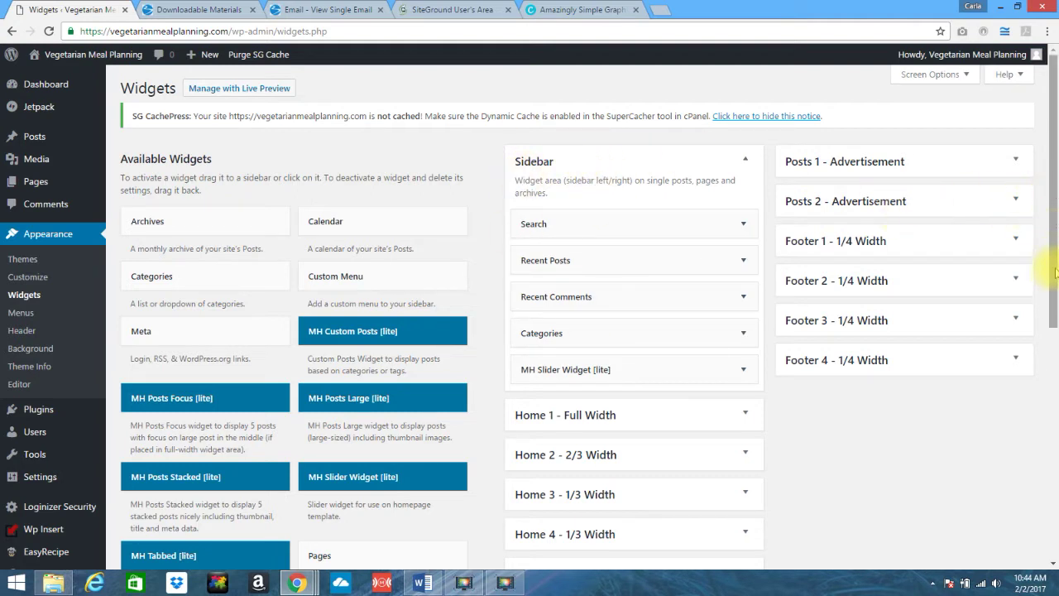
{"action": "left_click_drag", "start_coordinate": [1057, 273], "coordinate": [1048, 433]}
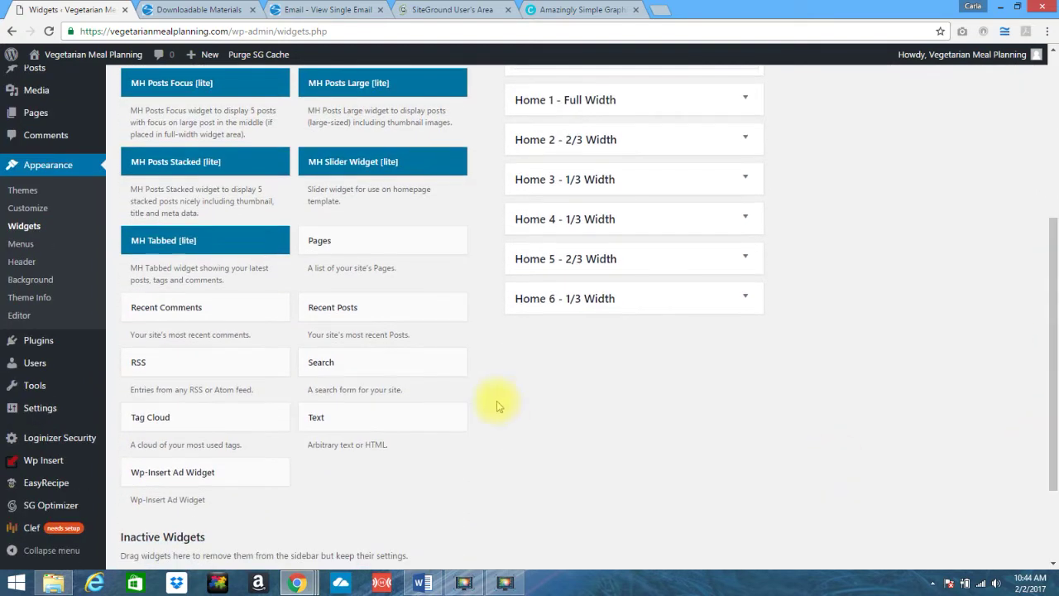
- Add a blank Text widget to the Sidebar and place the cursor in its Content box
{"action": "left_click", "coordinate": [334, 426]}
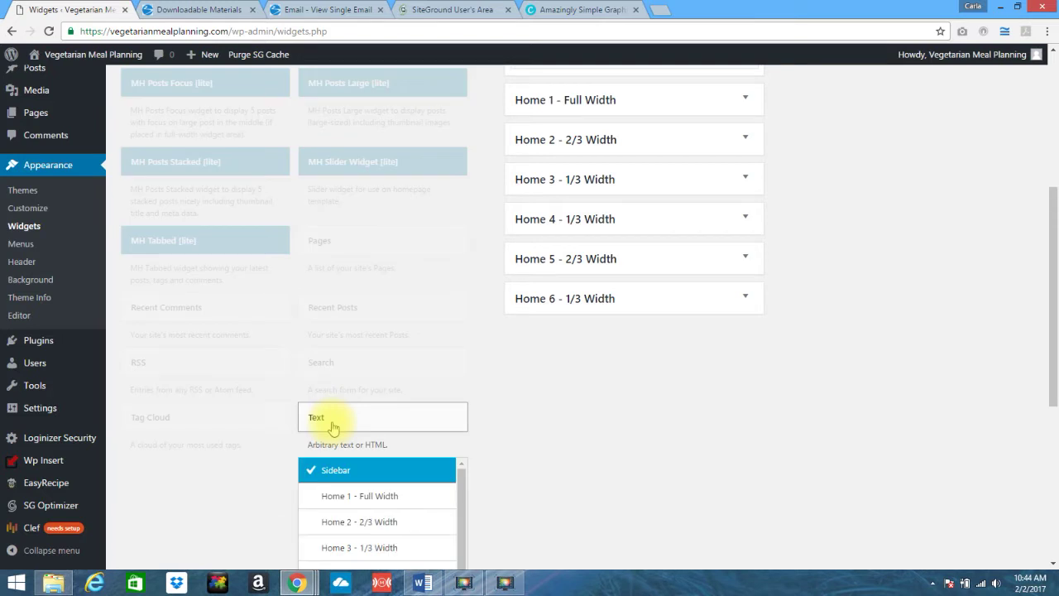
{"action": "left_click_drag", "start_coordinate": [1056, 267], "coordinate": [907, 394]}
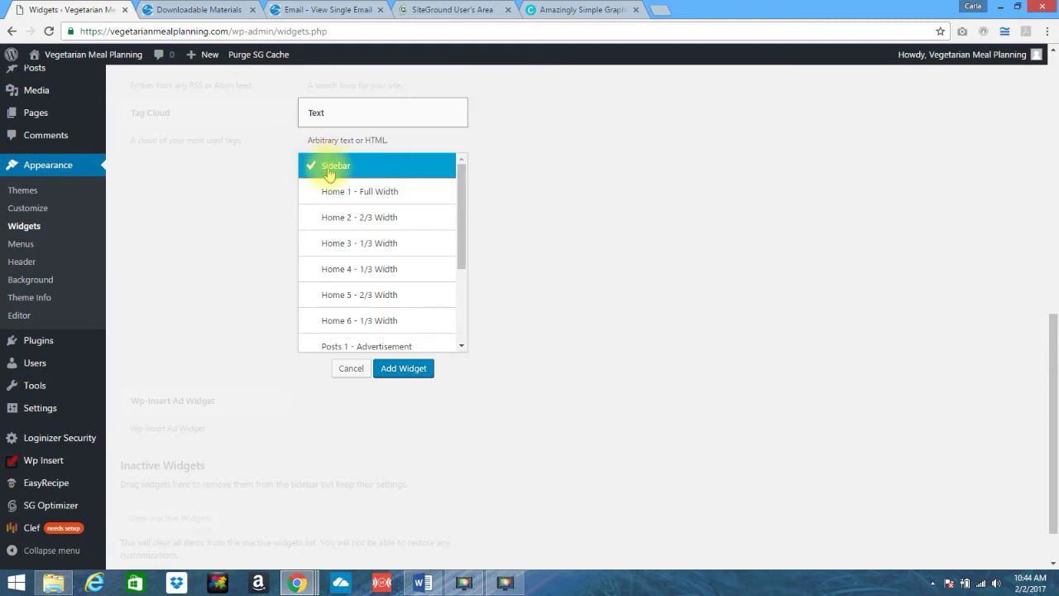
{"action": "left_click", "coordinate": [399, 372]}
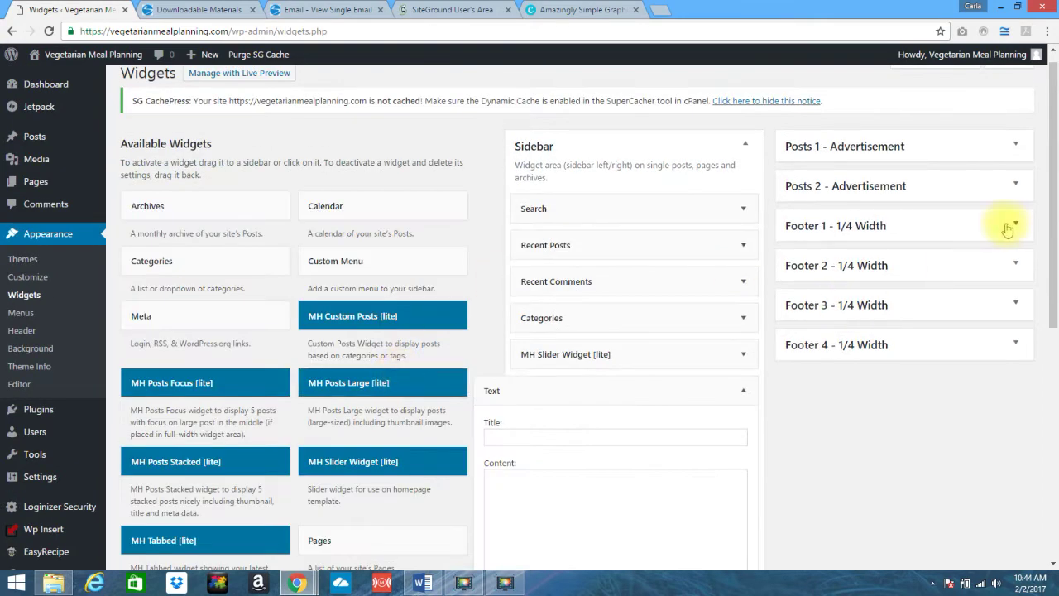
{"action": "left_click_drag", "start_coordinate": [1054, 241], "coordinate": [1056, 354]}
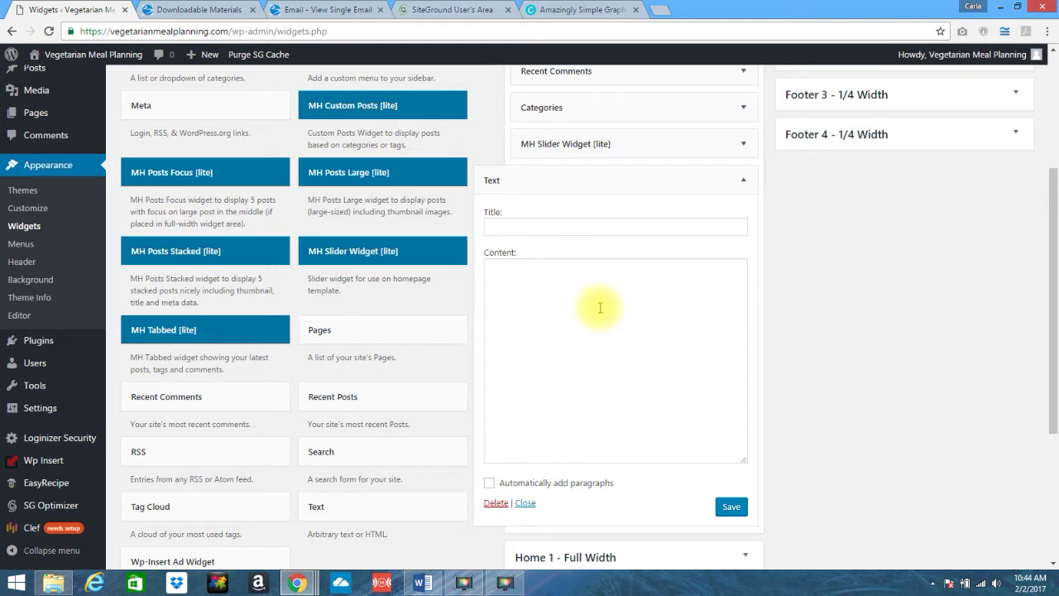
{"action": "left_click", "coordinate": [543, 224]}
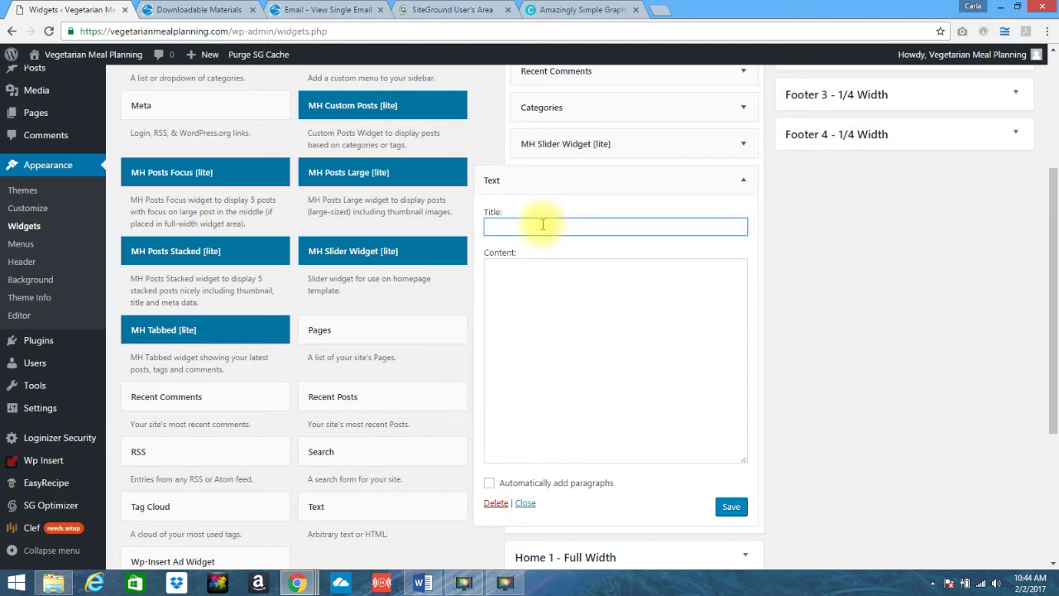
{"action": "left_click", "coordinate": [540, 291]}
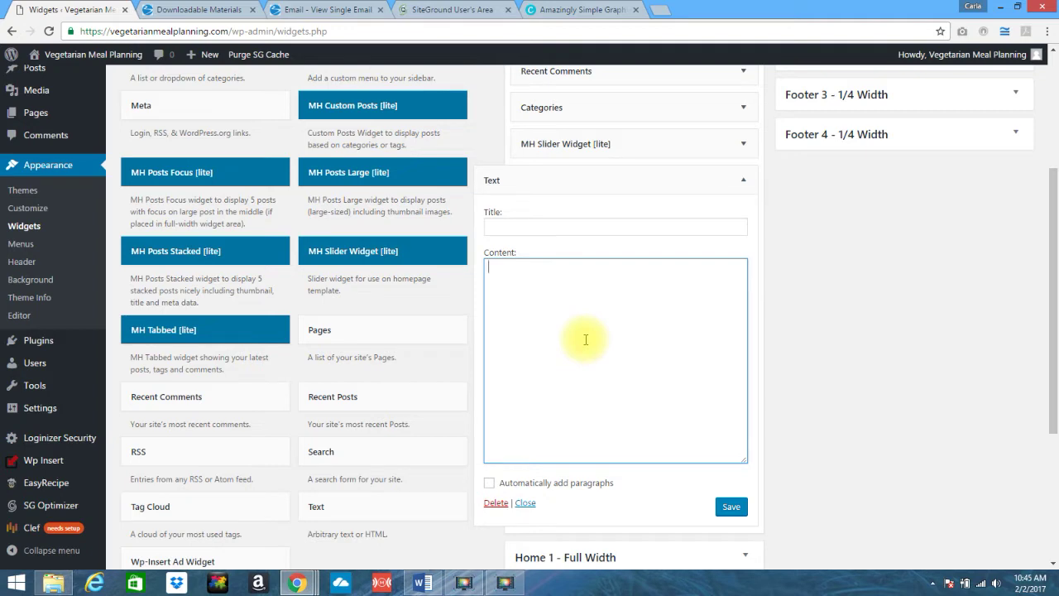
{"action": "left_click", "coordinate": [197, 11]}
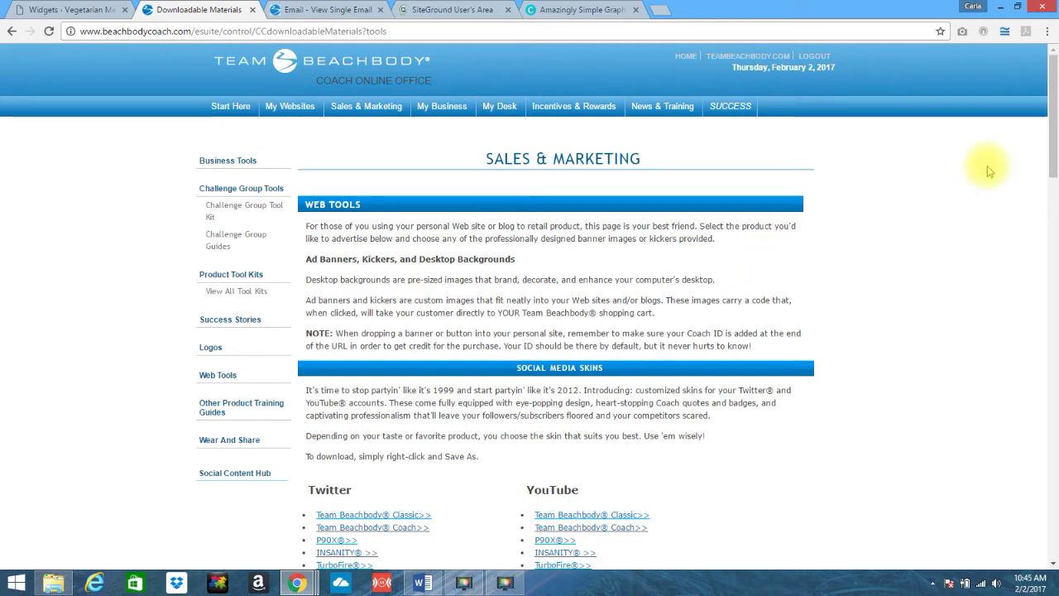
- Scroll Downloadable Materials down to Professional Ad Banners and open Core De Force
{"action": "mouse_move", "coordinate": [1056, 140]}
{"action": "left_mouse_down"}
{"action": "mouse_move", "coordinate": [1057, 268]}
{"action": "mouse_move", "coordinate": [1056, 137]}
{"action": "left_mouse_up"}
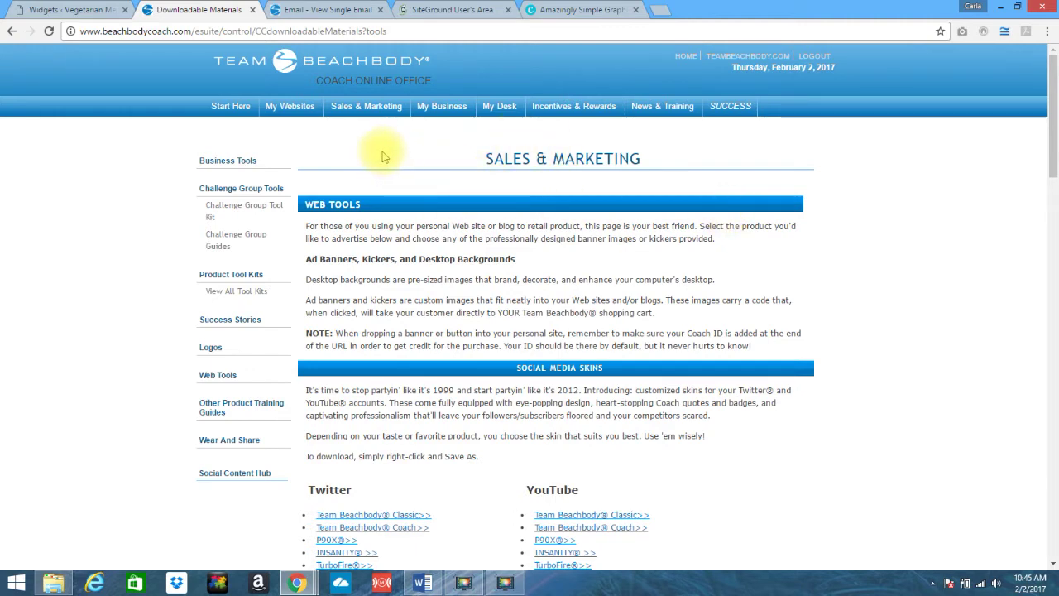
{"action": "mouse_move", "coordinate": [362, 112]}
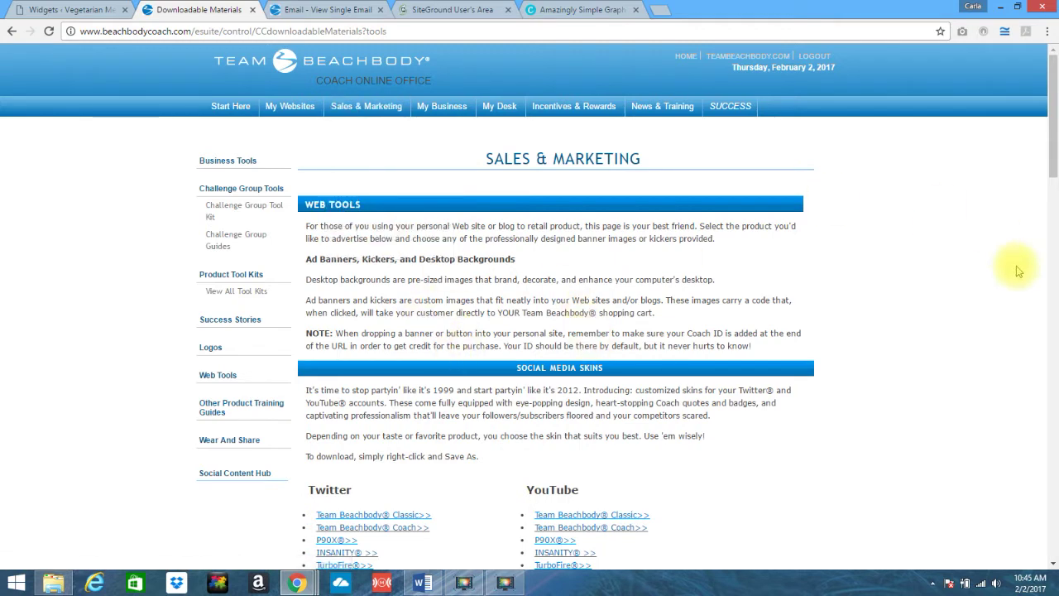
{"action": "left_click_drag", "start_coordinate": [1055, 147], "coordinate": [1056, 164]}
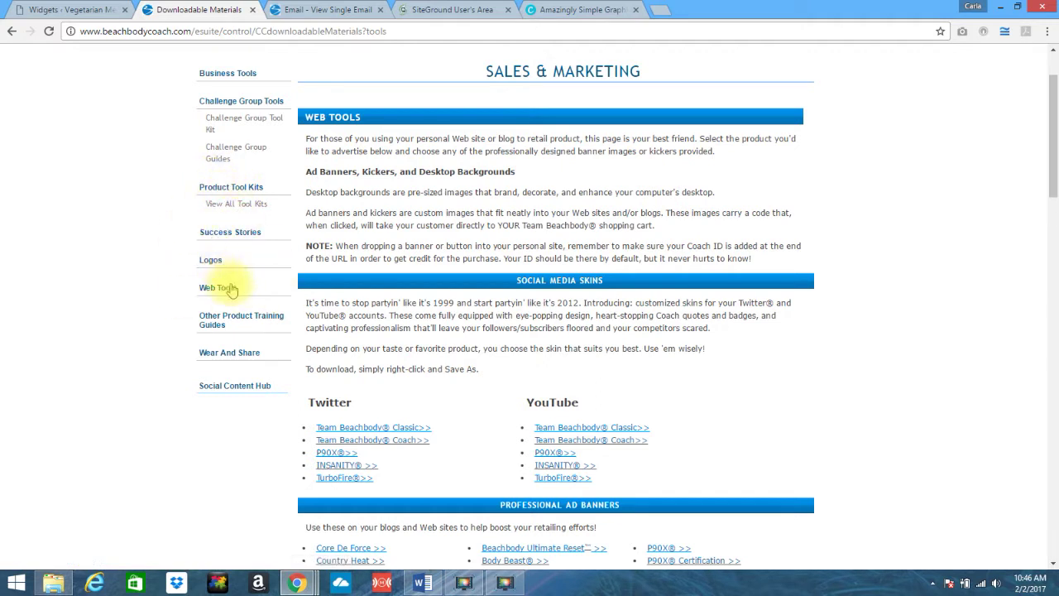
{"action": "left_click_drag", "start_coordinate": [1054, 171], "coordinate": [1054, 233]}
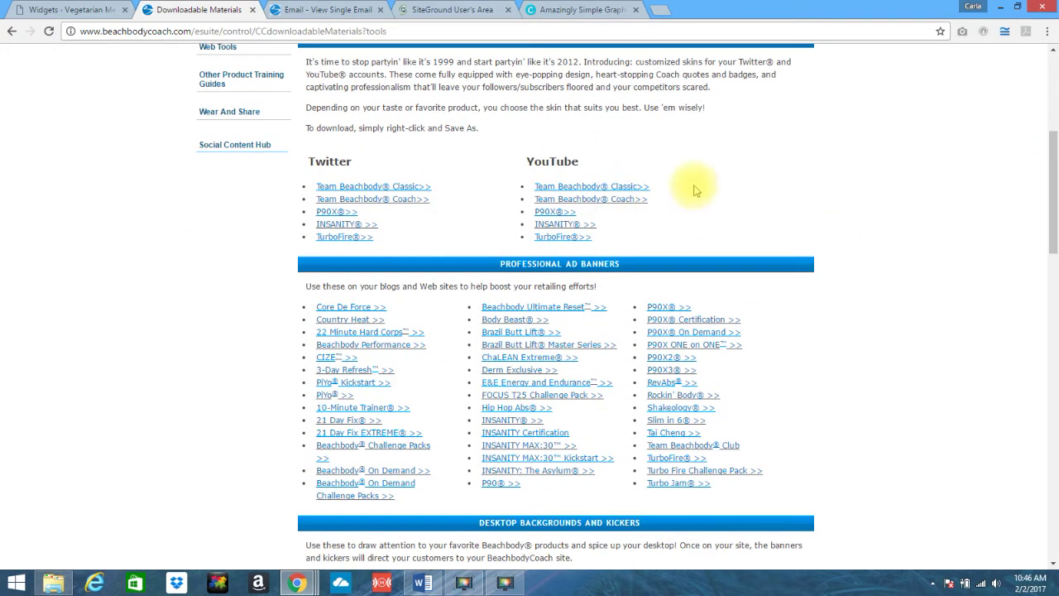
{"action": "left_click_drag", "start_coordinate": [1054, 215], "coordinate": [1054, 333]}
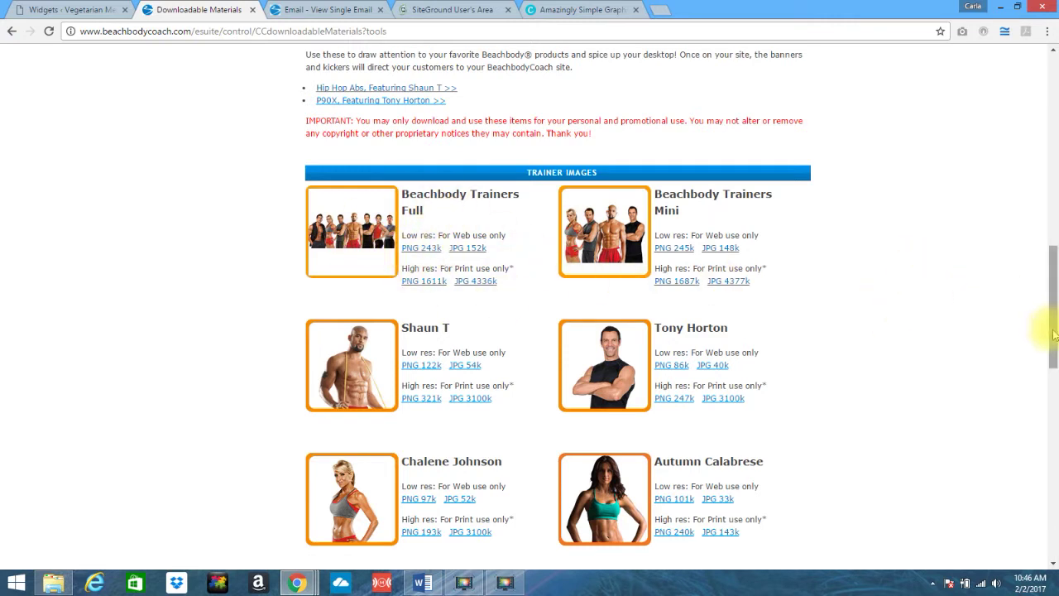
{"action": "left_click_drag", "start_coordinate": [1056, 336], "coordinate": [1054, 247]}
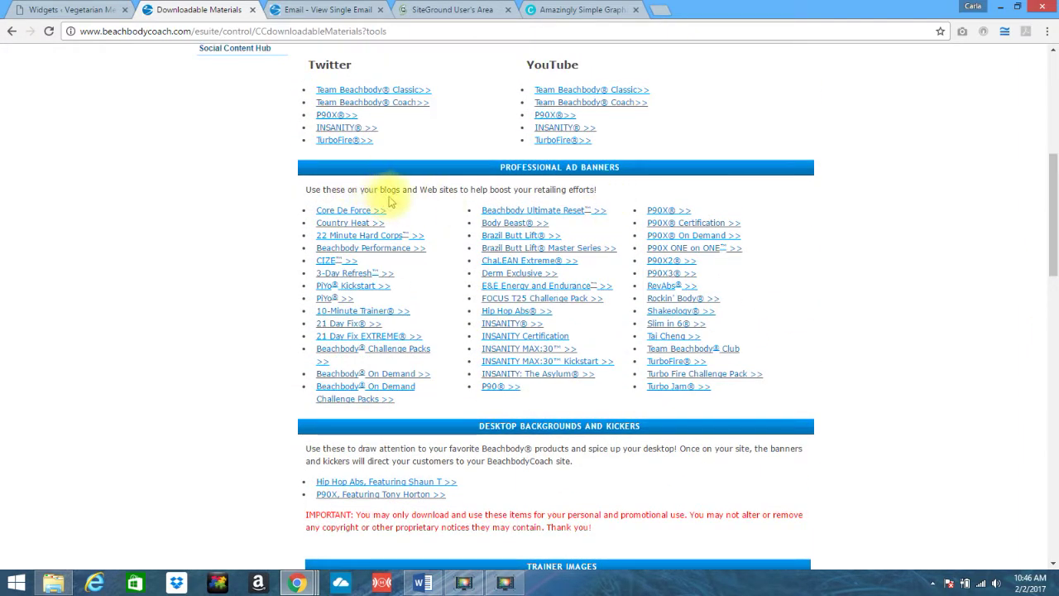
{"action": "left_click", "coordinate": [343, 213]}
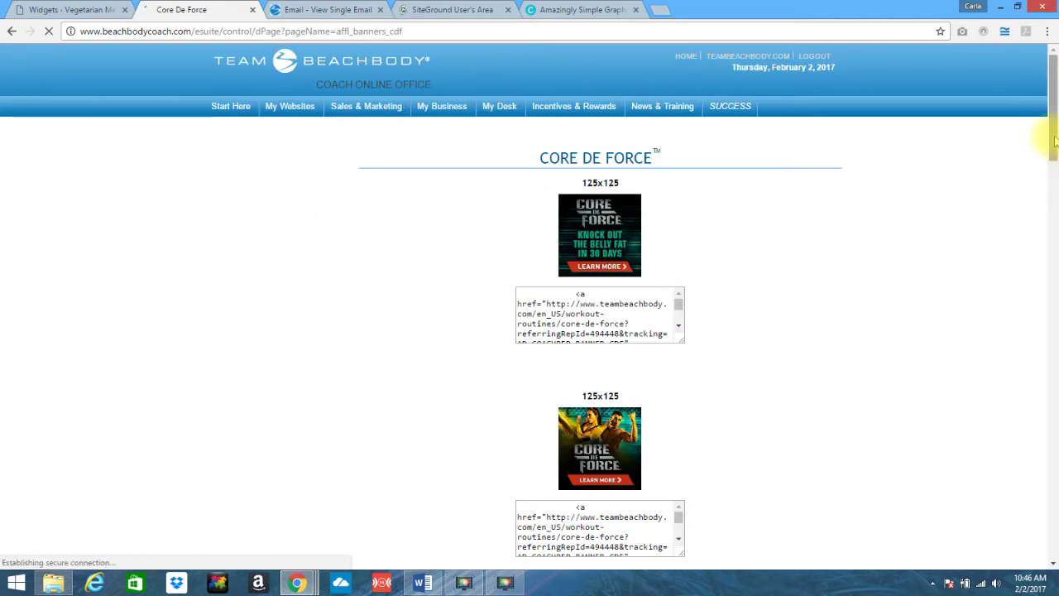
- Scroll to the second 300x250 Core De Force banner and select its full HTML code
{"action": "left_click_drag", "start_coordinate": [1052, 137], "coordinate": [1052, 139]}
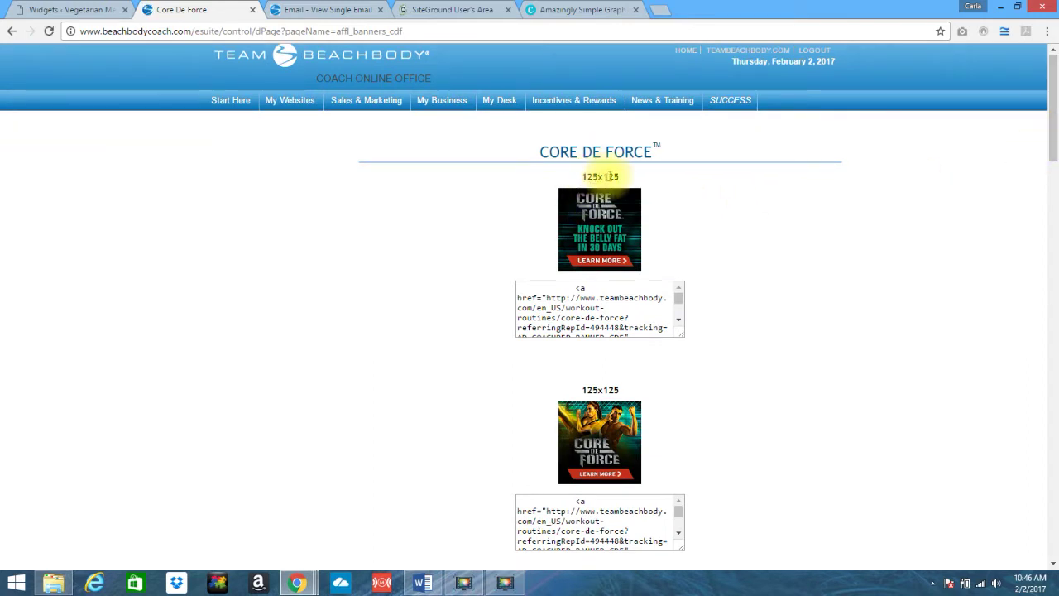
{"action": "left_click_drag", "start_coordinate": [1056, 123], "coordinate": [1056, 126]}
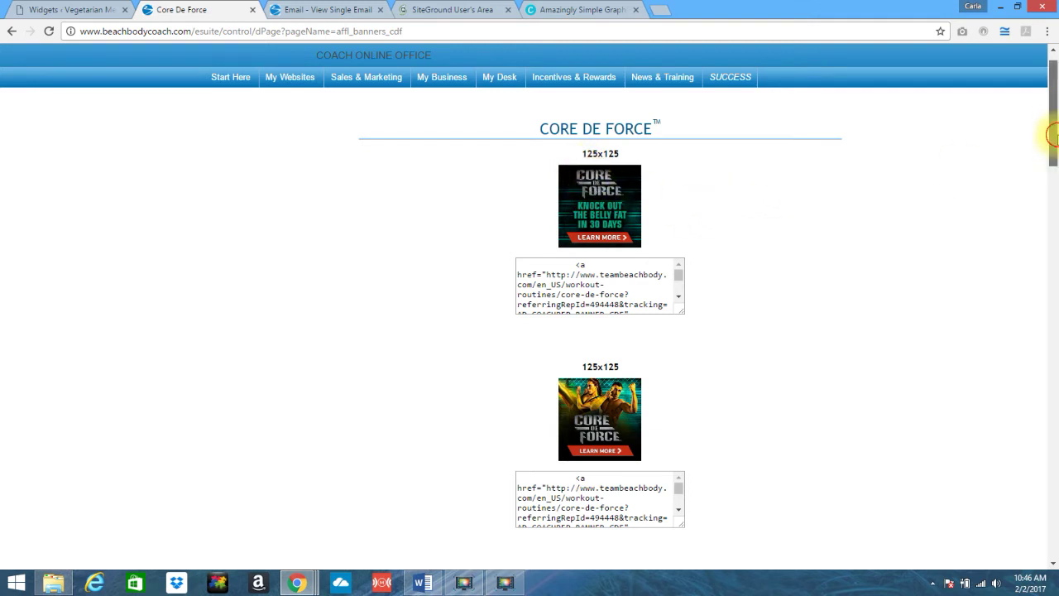
{"action": "left_click_drag", "start_coordinate": [1053, 135], "coordinate": [1052, 230]}
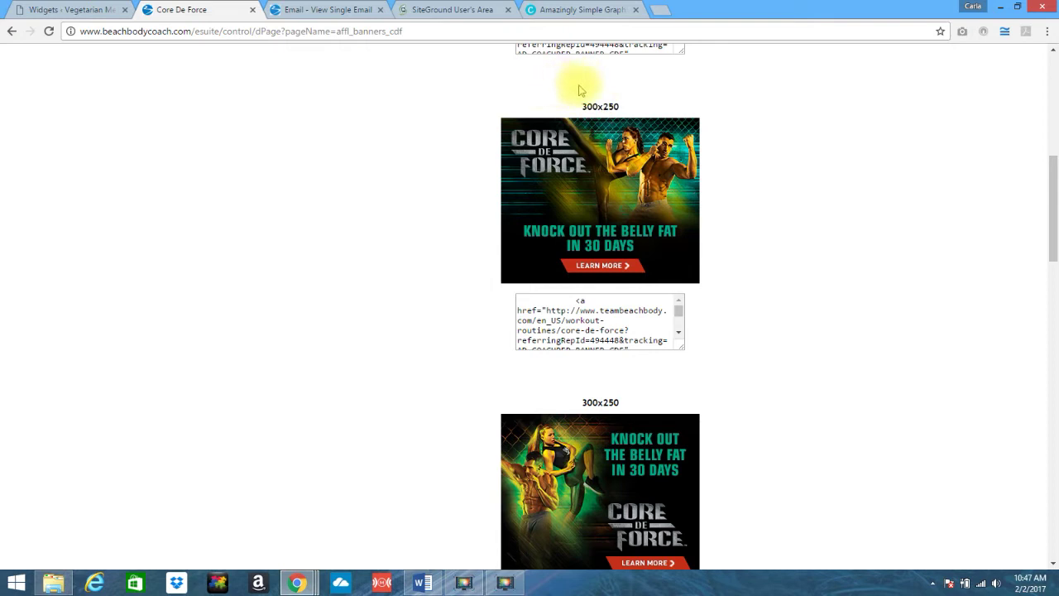
{"action": "left_click_drag", "start_coordinate": [1053, 201], "coordinate": [1042, 350]}
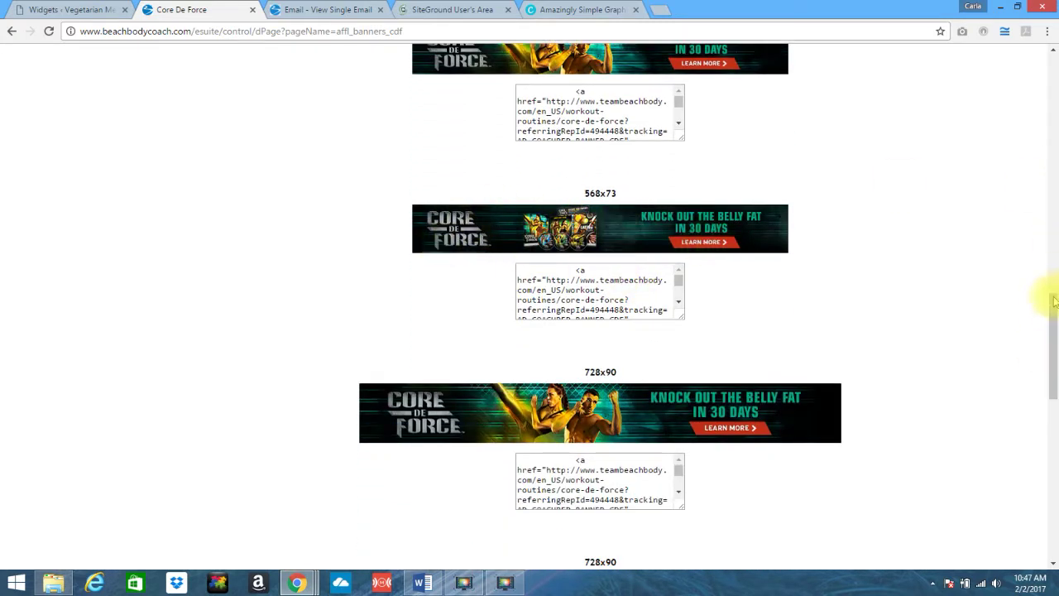
{"action": "left_click_drag", "start_coordinate": [1056, 313], "coordinate": [1053, 215]}
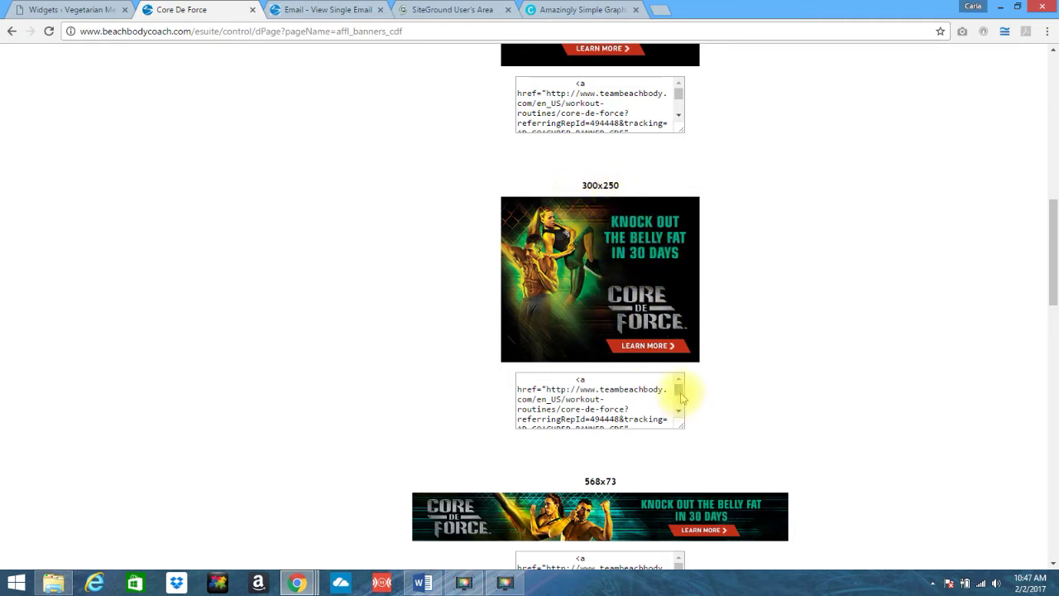
{"action": "mouse_move", "coordinate": [680, 390]}
{"action": "left_mouse_down"}
{"action": "mouse_move", "coordinate": [680, 415]}
{"action": "mouse_move", "coordinate": [679, 383]}
{"action": "left_mouse_up"}
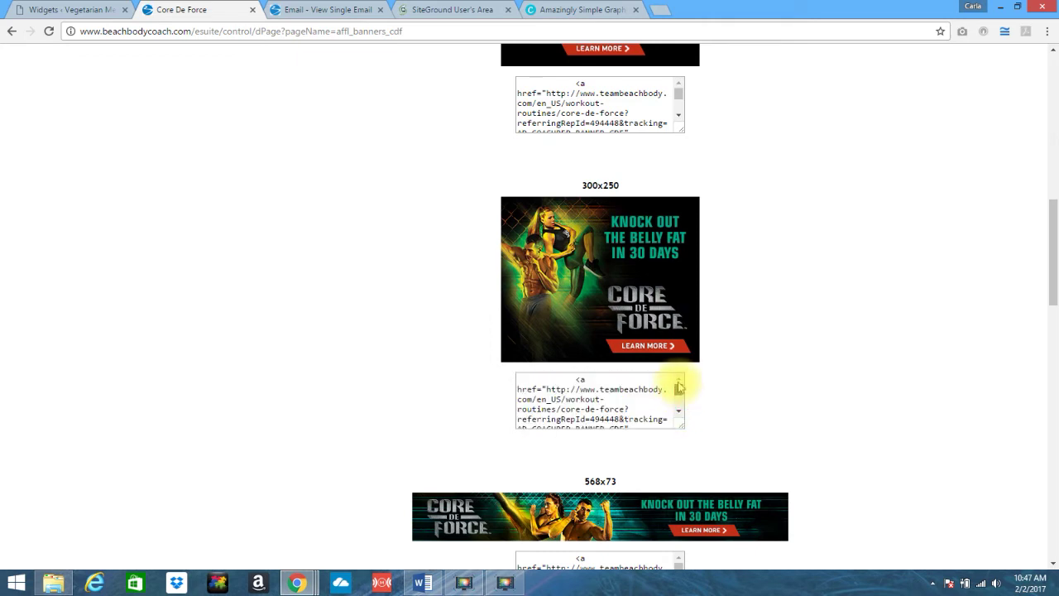
{"action": "left_click", "coordinate": [566, 389]}
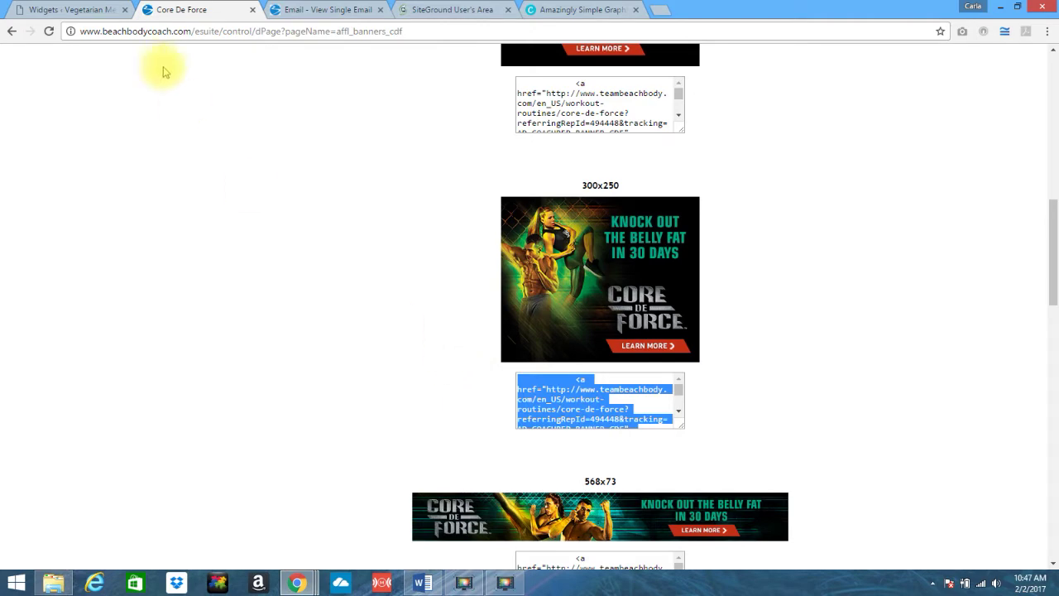
{"action": "left_click", "coordinate": [65, 12]}
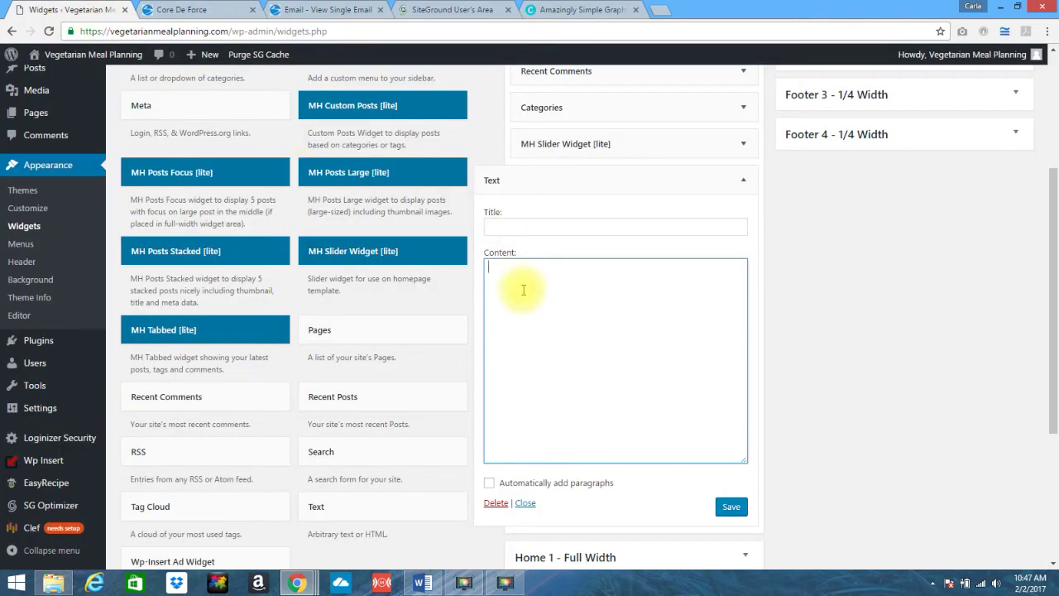
- Paste the Core De Force banner HTML into the Text widget's Content and save it
{"action": "key", "text": "ctrl+v"}
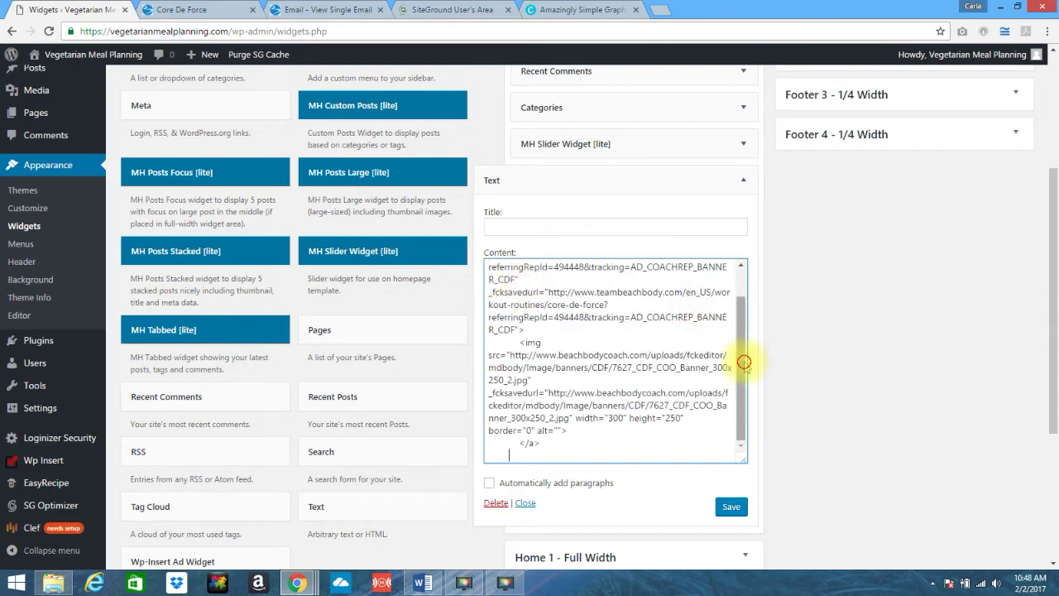
{"action": "left_click_drag", "start_coordinate": [744, 363], "coordinate": [740, 316]}
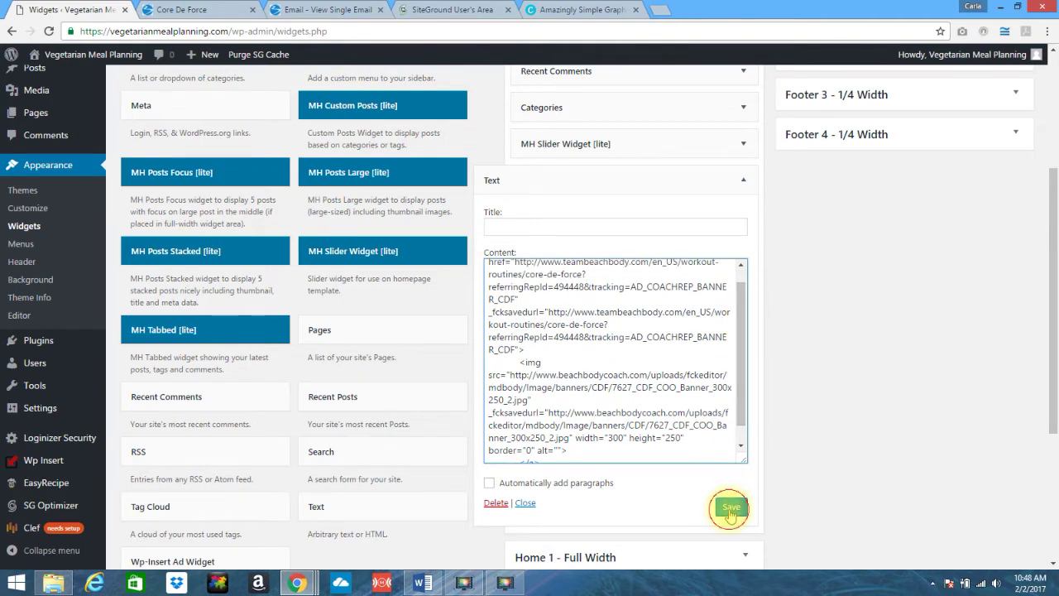
{"action": "left_click", "coordinate": [730, 512]}
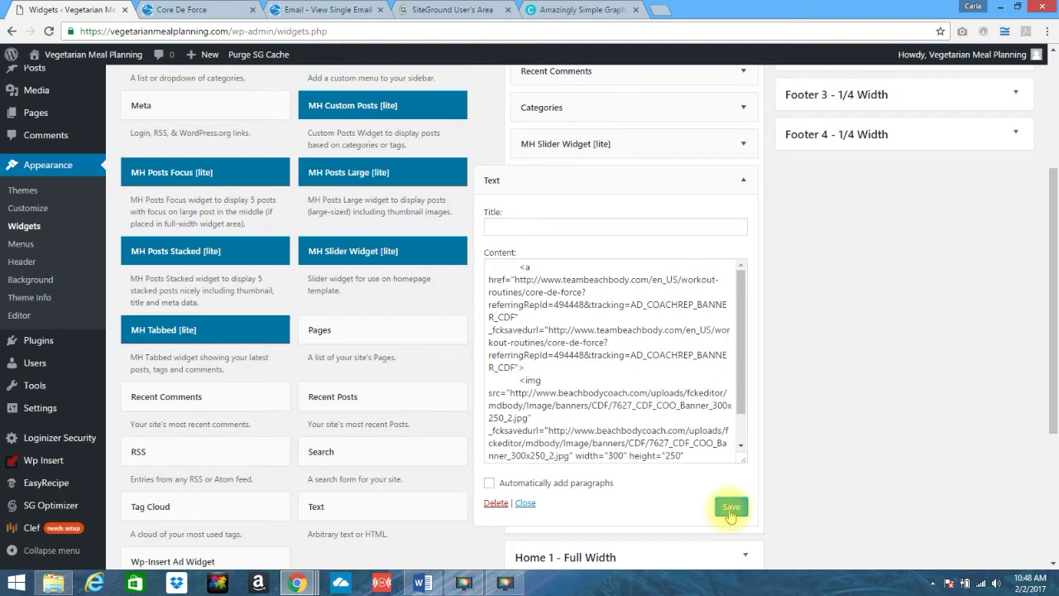
{"action": "left_click", "coordinate": [663, 15]}
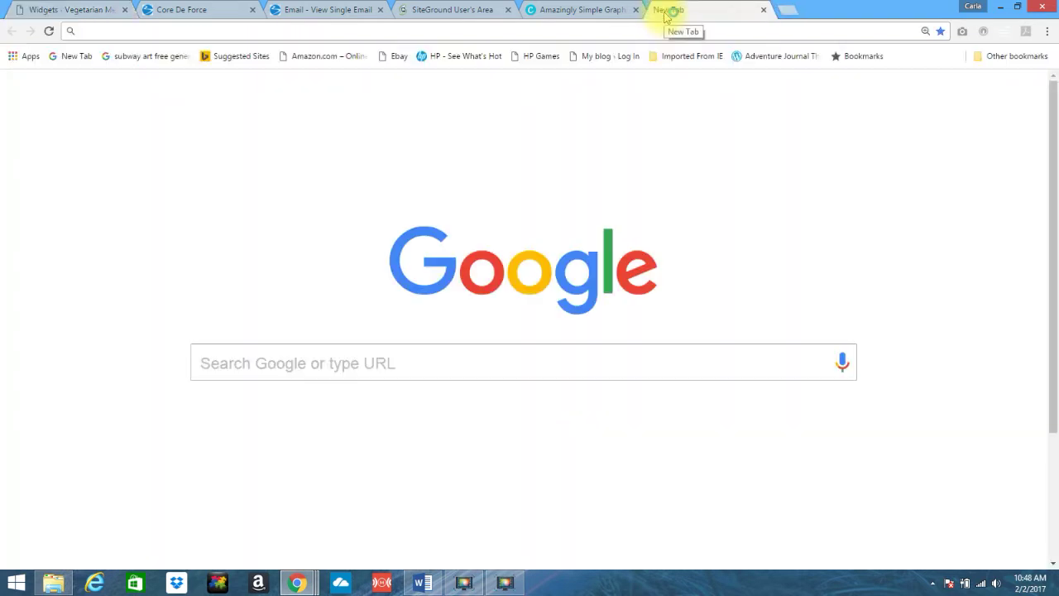
- Load vegetarianmealplanning.com, scroll to the sidebar, and follow the Core De Force banner
{"action": "type", "text": "veg"}
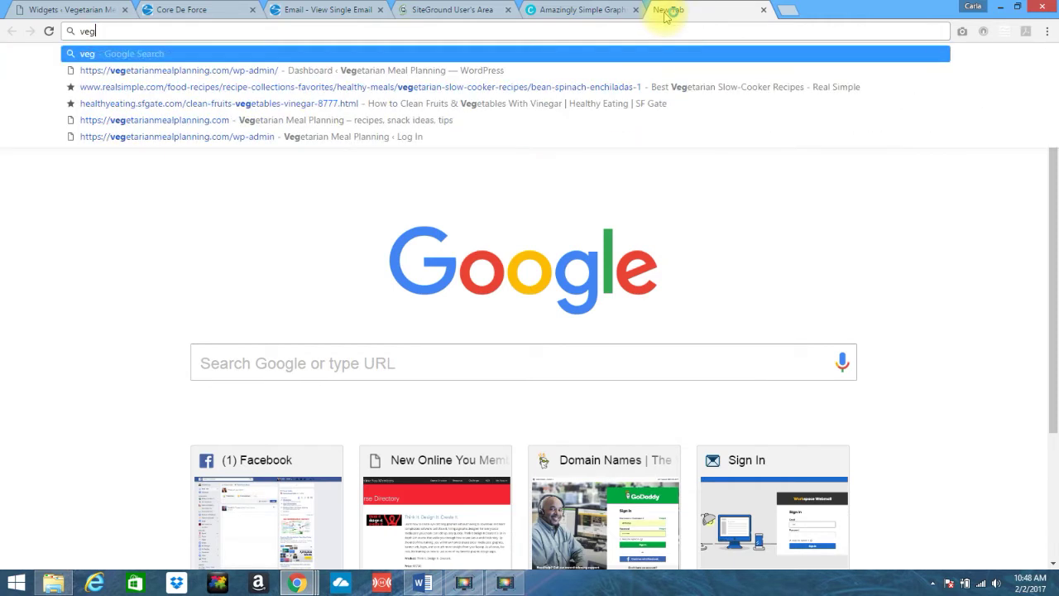
{"action": "type", "text": "etarianmeal"}
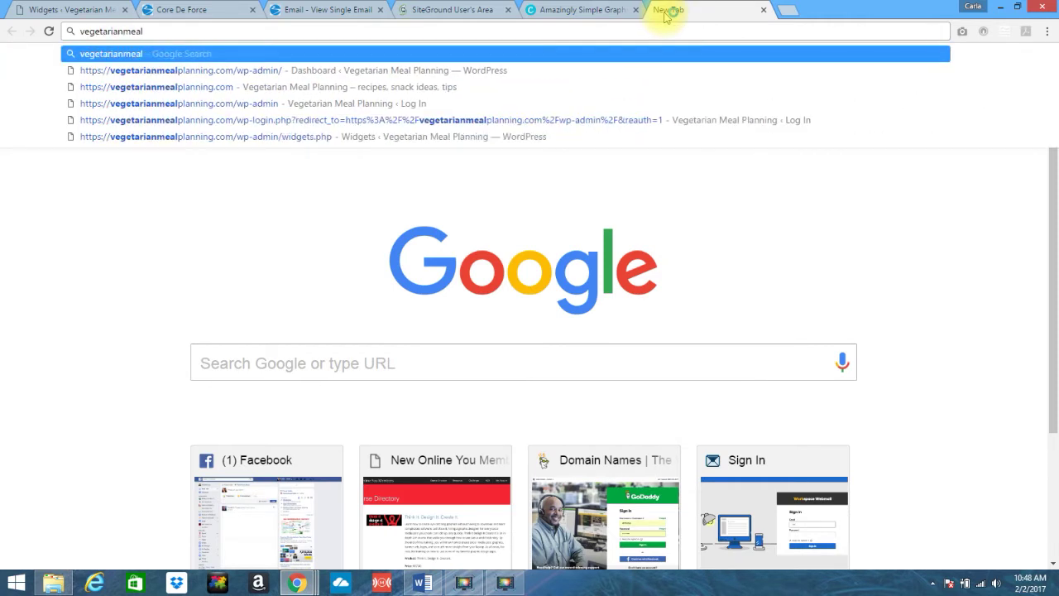
{"action": "type", "text": "planning.com"}
{"action": "key", "text": "Return"}
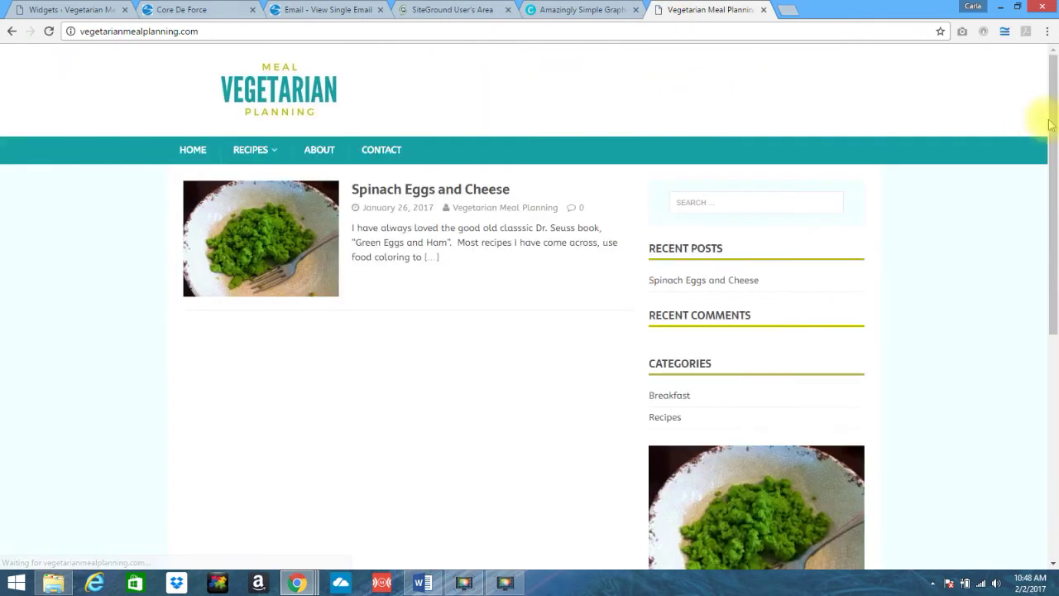
{"action": "scroll", "coordinate": [1057, 122], "scroll_direction": "down", "scroll_amount": 6}
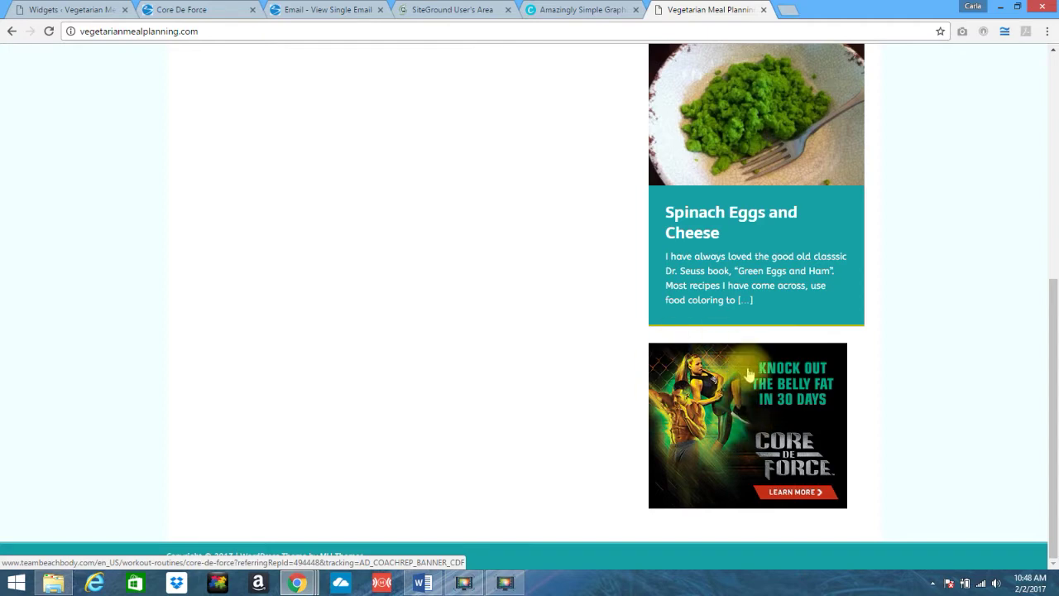
{"action": "left_click", "coordinate": [714, 411]}
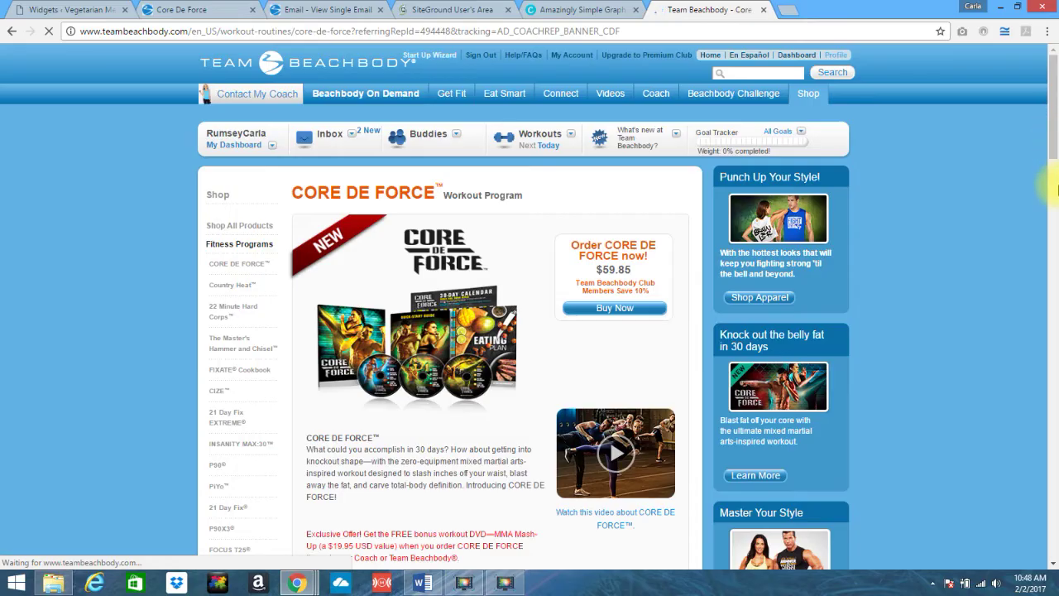
- Scroll through the Team Beachbody Core De Force page the banner opened
{"action": "left_click_drag", "start_coordinate": [1057, 189], "coordinate": [1057, 52]}
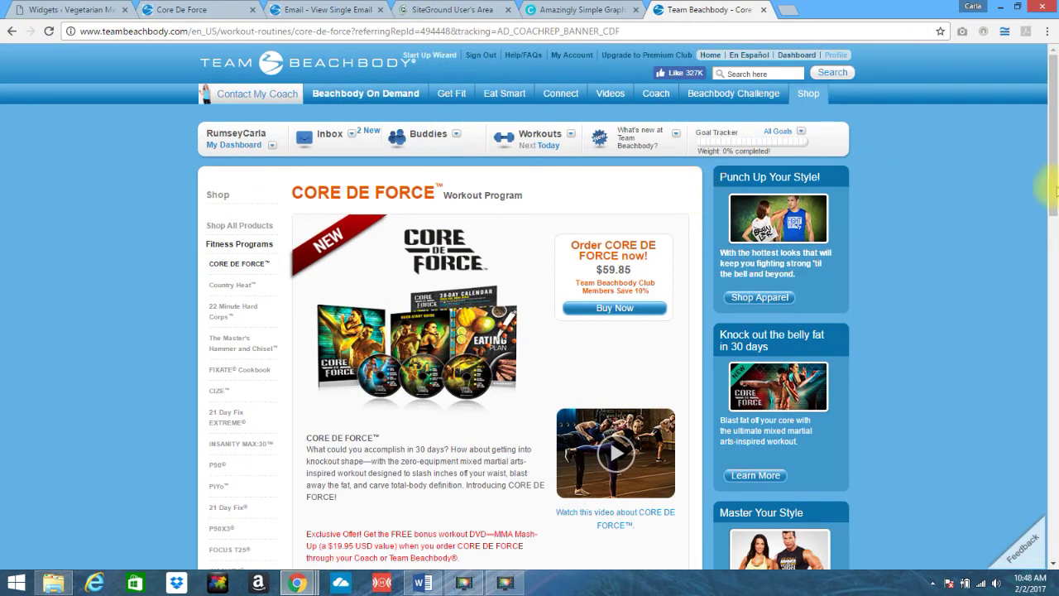
{"action": "left_click_drag", "start_coordinate": [1056, 172], "coordinate": [1044, 107]}
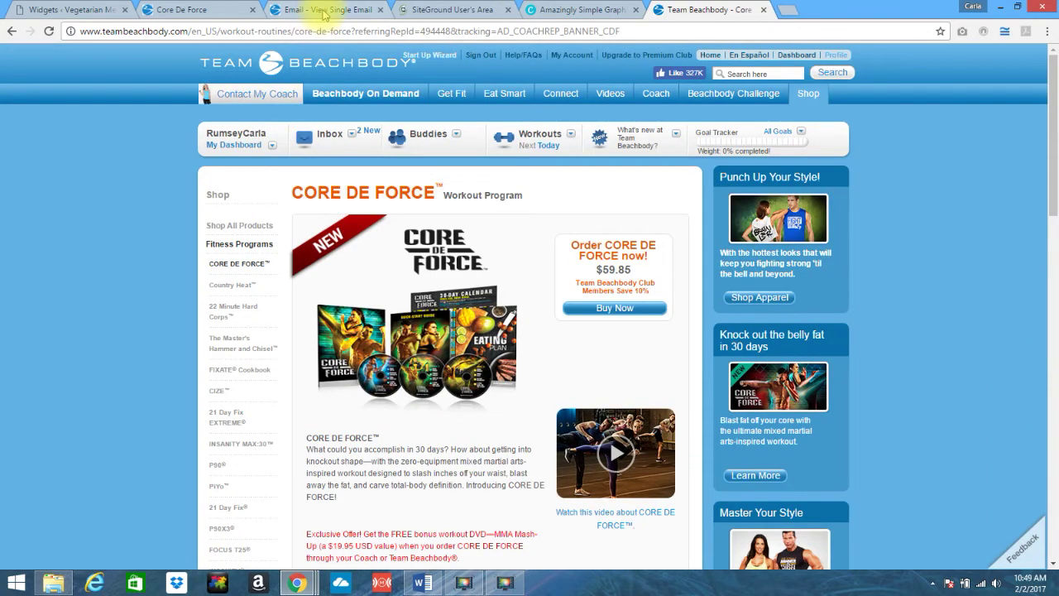
- Return to Downloadable Materials and open the Shakeology ad banners page
{"action": "left_click", "coordinate": [183, 10]}
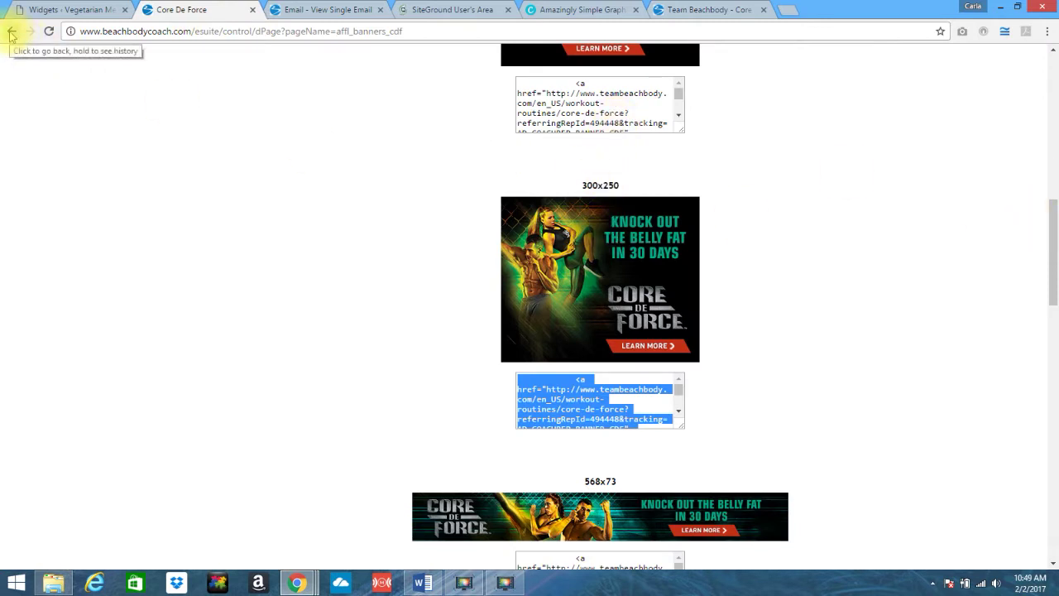
{"action": "left_click", "coordinate": [11, 33]}
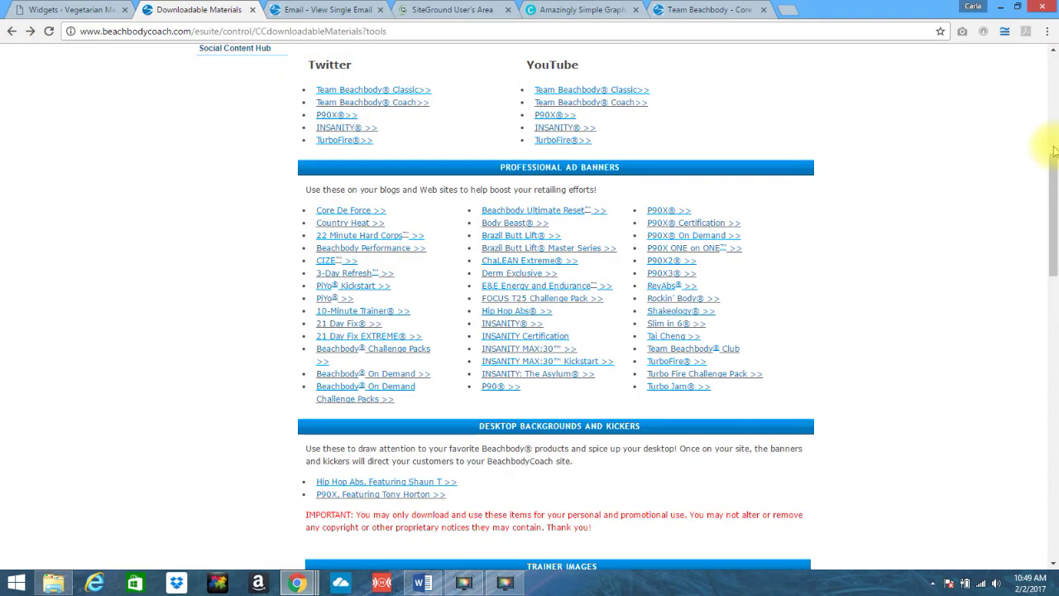
{"action": "scroll", "coordinate": [1055, 168], "scroll_direction": "down", "scroll_amount": 2}
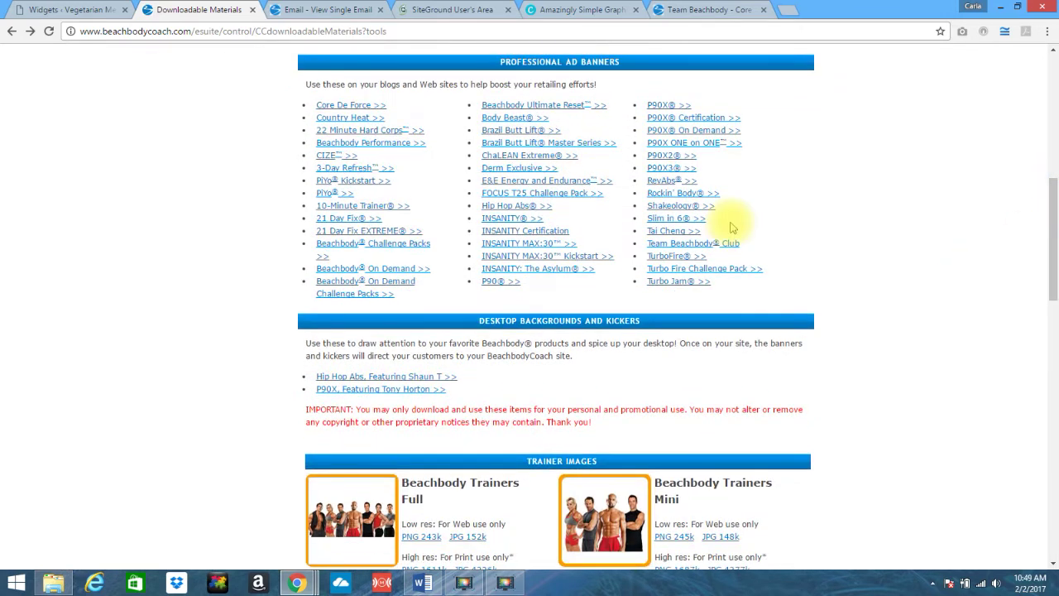
{"action": "left_click", "coordinate": [675, 209]}
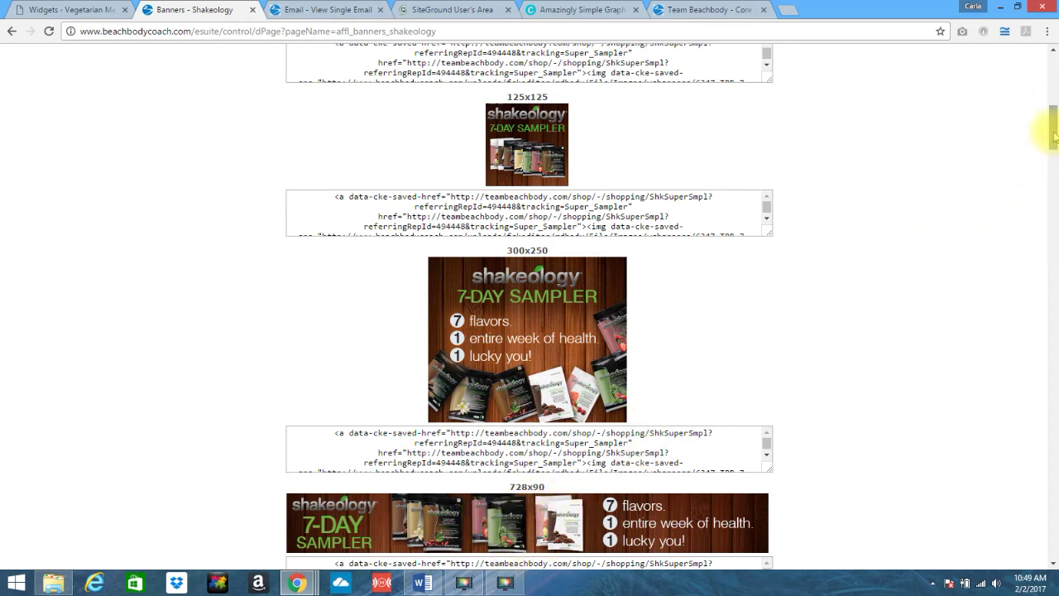
{"action": "mouse_move", "coordinate": [1054, 136]}
{"action": "left_mouse_down"}
{"action": "mouse_move", "coordinate": [1054, 189]}
{"action": "mouse_move", "coordinate": [1053, 124]}
{"action": "left_mouse_up"}
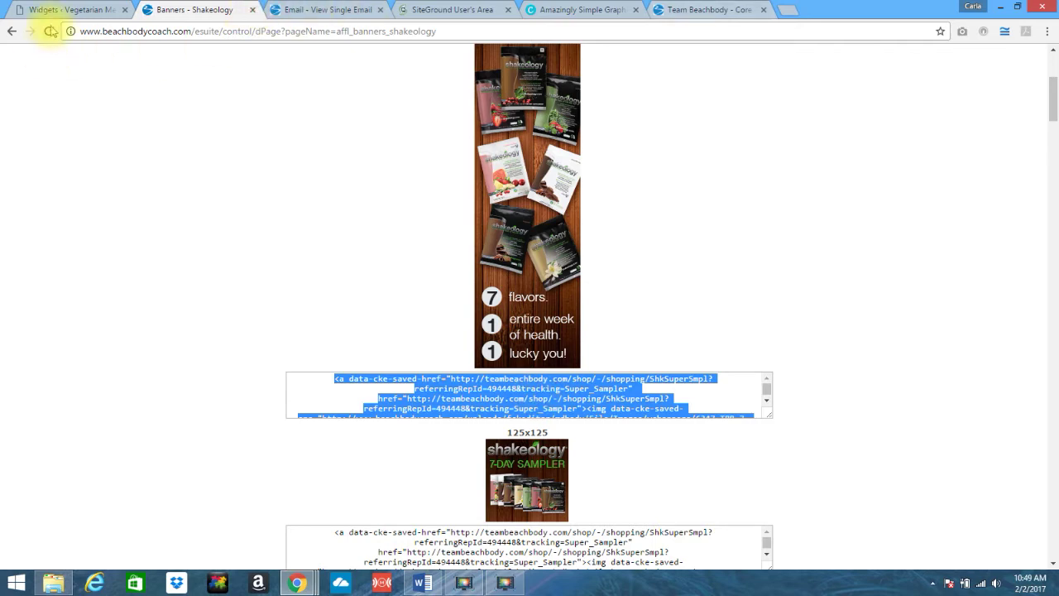
- Collapse the Core De Force Text widget and drag it just below Recent Posts
{"action": "left_click", "coordinate": [67, 11]}
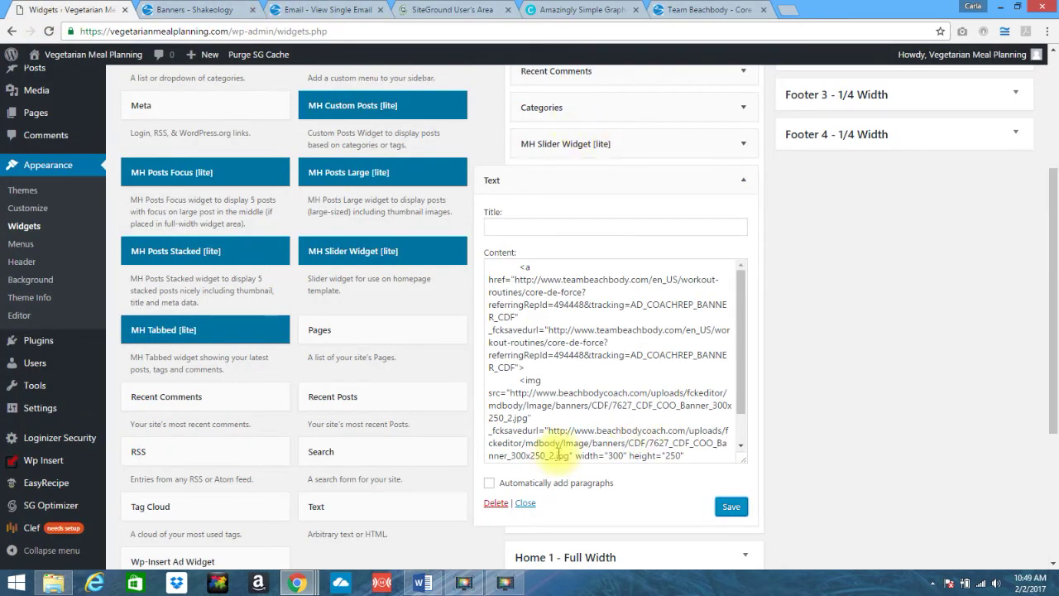
{"action": "left_click", "coordinate": [524, 505]}
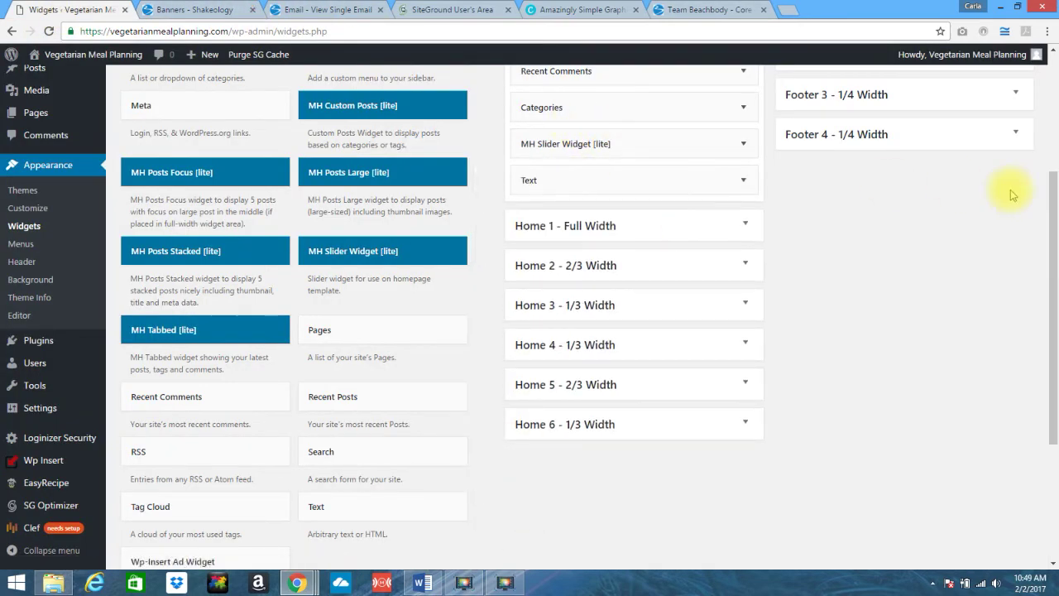
{"action": "left_click_drag", "start_coordinate": [1055, 230], "coordinate": [1052, 159]}
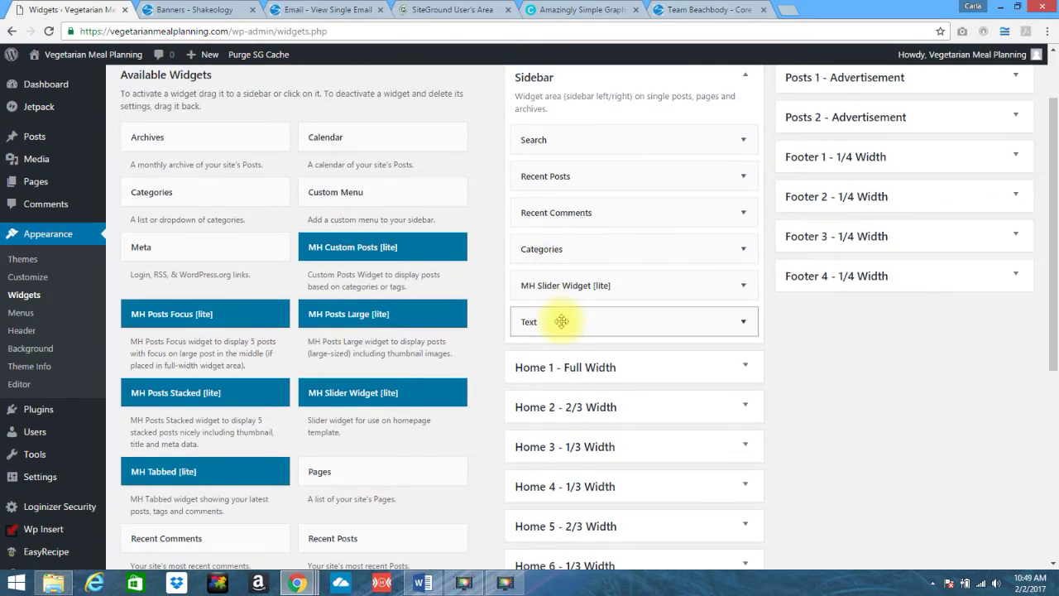
{"action": "left_click_drag", "start_coordinate": [562, 321], "coordinate": [561, 214]}
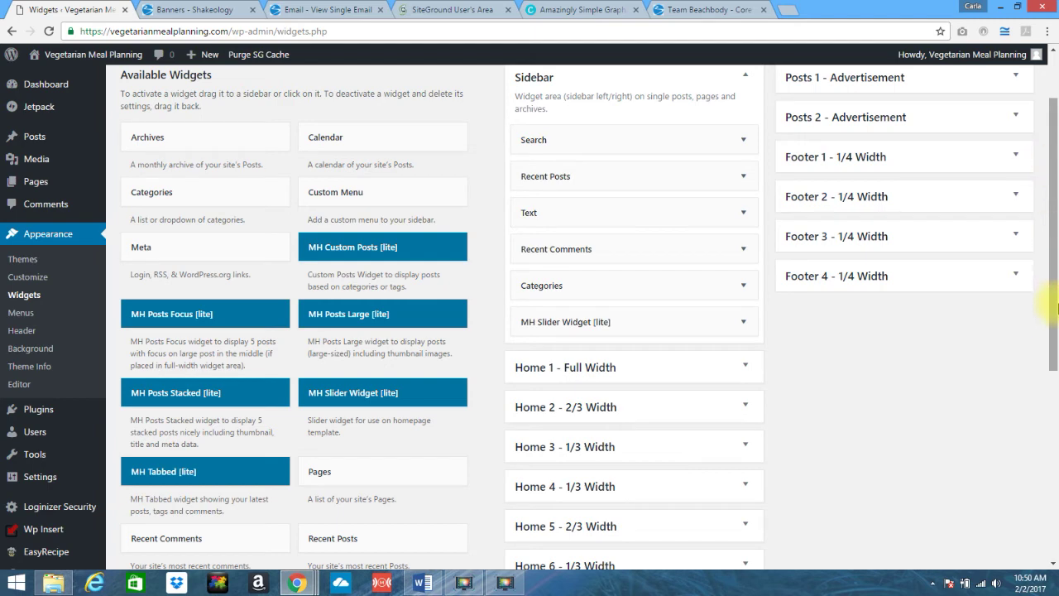
{"action": "left_click_drag", "start_coordinate": [1055, 327], "coordinate": [1044, 516]}
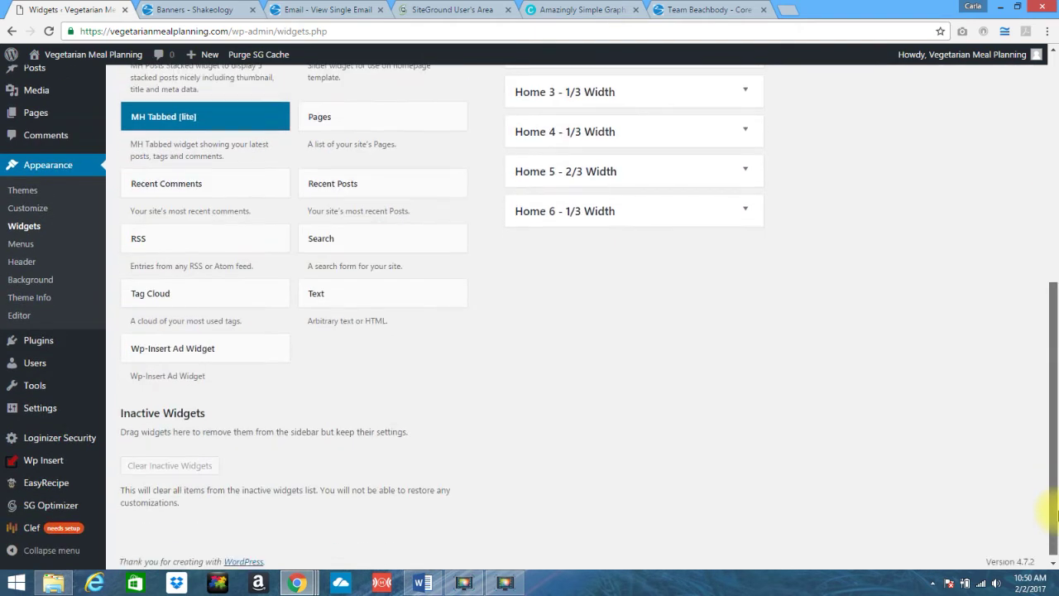
- Add a second Sidebar Text widget with the pasted Shakeology 160x600 banner HTML, saved and closed
{"action": "left_click", "coordinate": [337, 304]}
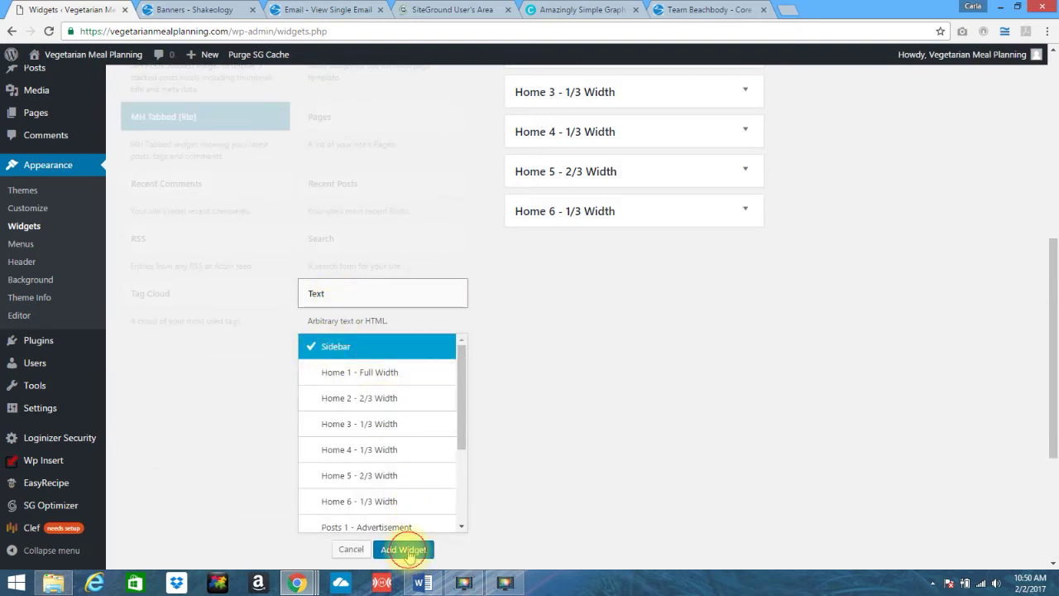
{"action": "left_click", "coordinate": [404, 550]}
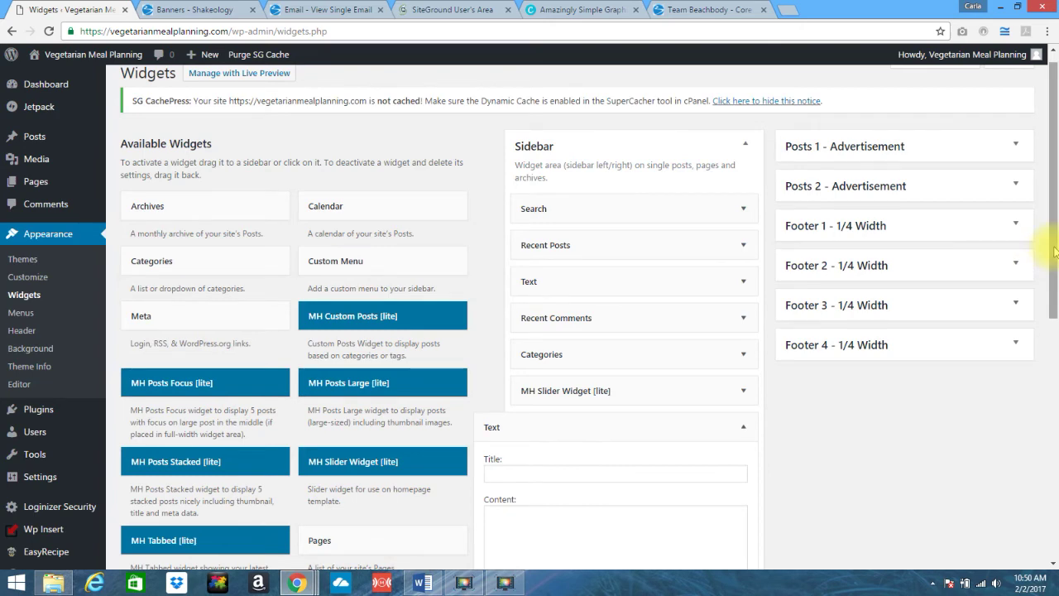
{"action": "left_click_drag", "start_coordinate": [1053, 248], "coordinate": [1050, 330]}
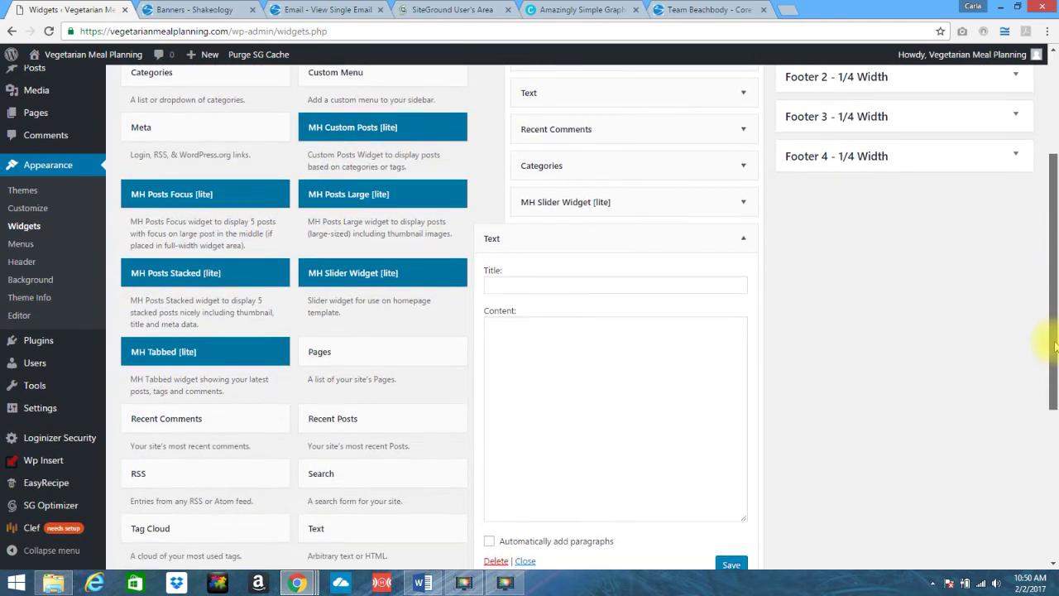
{"action": "left_click", "coordinate": [566, 343]}
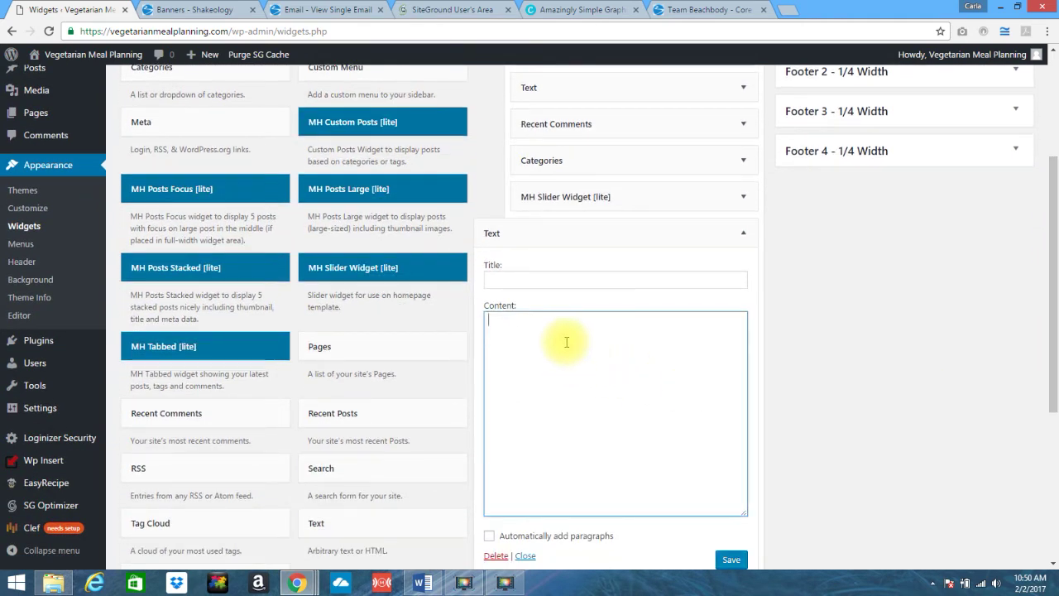
{"action": "type", "text": "<a data-cke-saved-href=\"http://teambeachbody.com/shop/-/shopping/ShkSuperSmpl?referringRepId=494448&tracking=Super_Sampler\" href=\"http://teambeachbody.com/shop/-/shopping/ShkSuperSmpl?referringRepId=494448&tracking=Super_Sampler\"> <img data-cke-saved-src=\"http://www.beachbodycoach.com/uploads/fckeditor/mdbody/File/Images/wsbanners/6347_TBB_7-Day_Sampler_Be_a_Coach_160x600.jpg\" src=\"http://www.beachbodycoach.com/uploads/fckeditor/mdbody/File/Images/wsbanners/6347_TBB_7-Day_Sampler_Be_a_Coach_160x600.jpg\" width=\"160\" height=\"600\"></a>"}
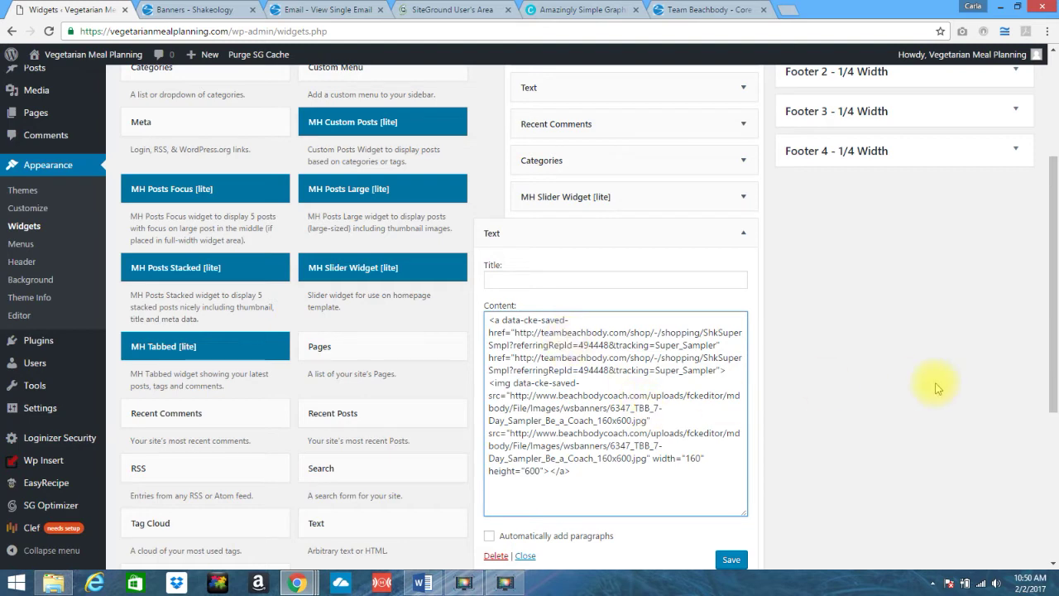
{"action": "scroll", "coordinate": [795, 497], "scroll_direction": "down", "scroll_amount": 2}
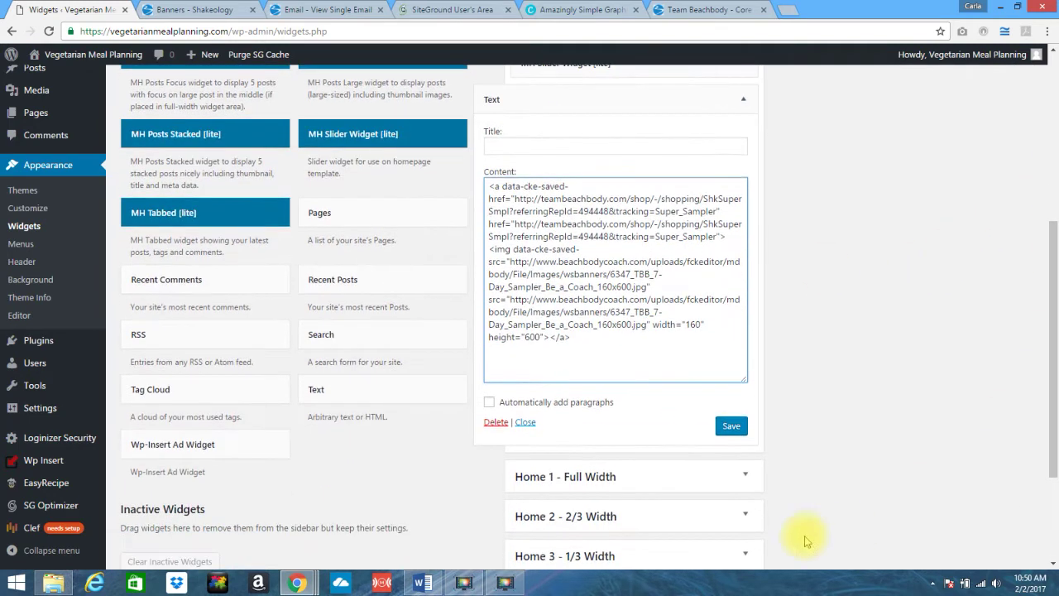
{"action": "left_click", "coordinate": [732, 426]}
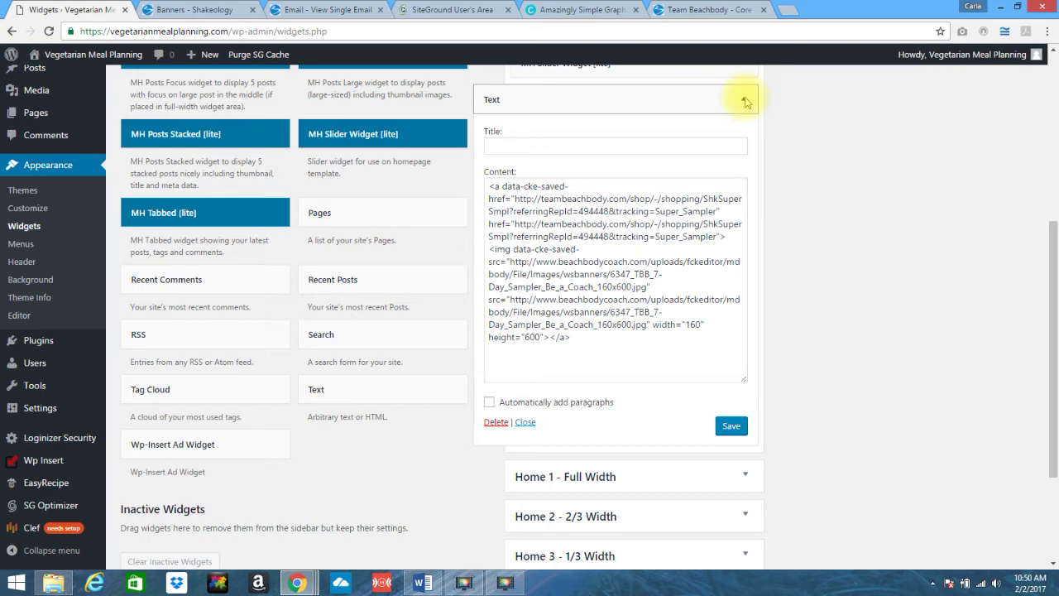
{"action": "left_click", "coordinate": [746, 101]}
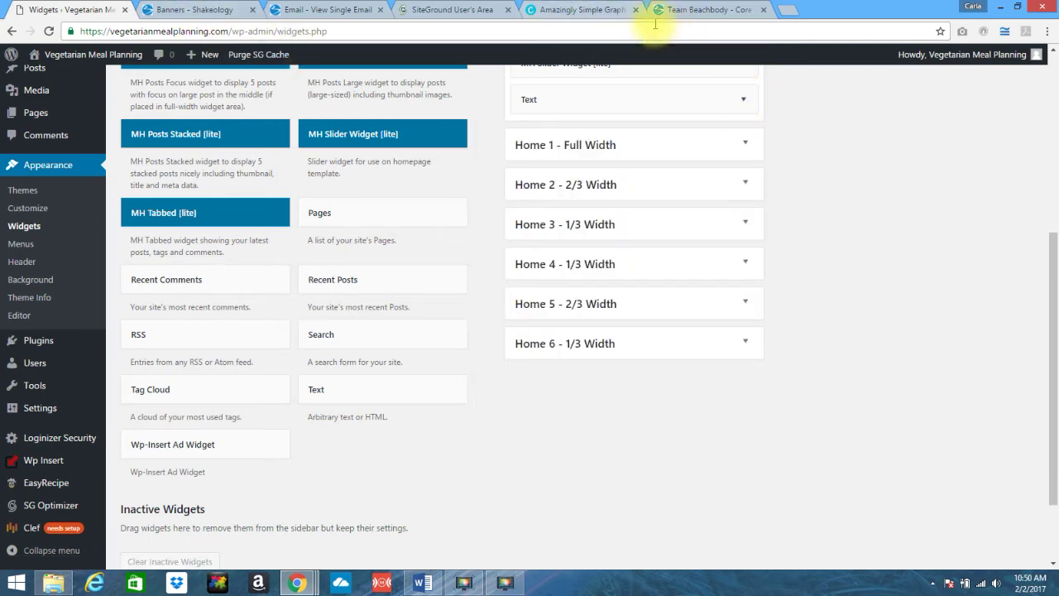
{"action": "left_click", "coordinate": [562, 11]}
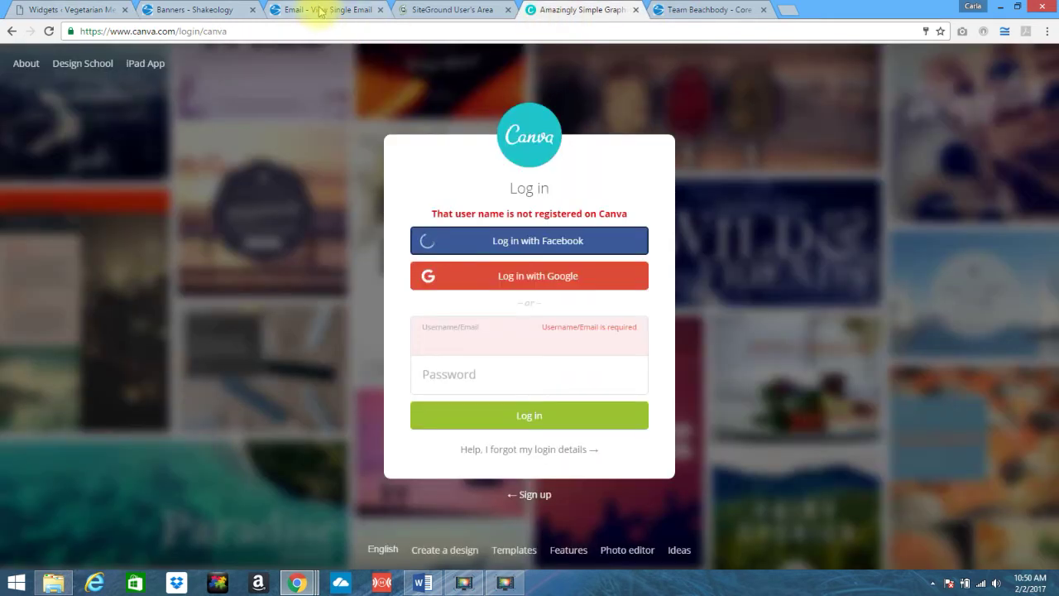
- Check the Shakeology 7-Day Sampler banner in the live sidebar, then return to the Widgets page
{"action": "left_click", "coordinate": [68, 10]}
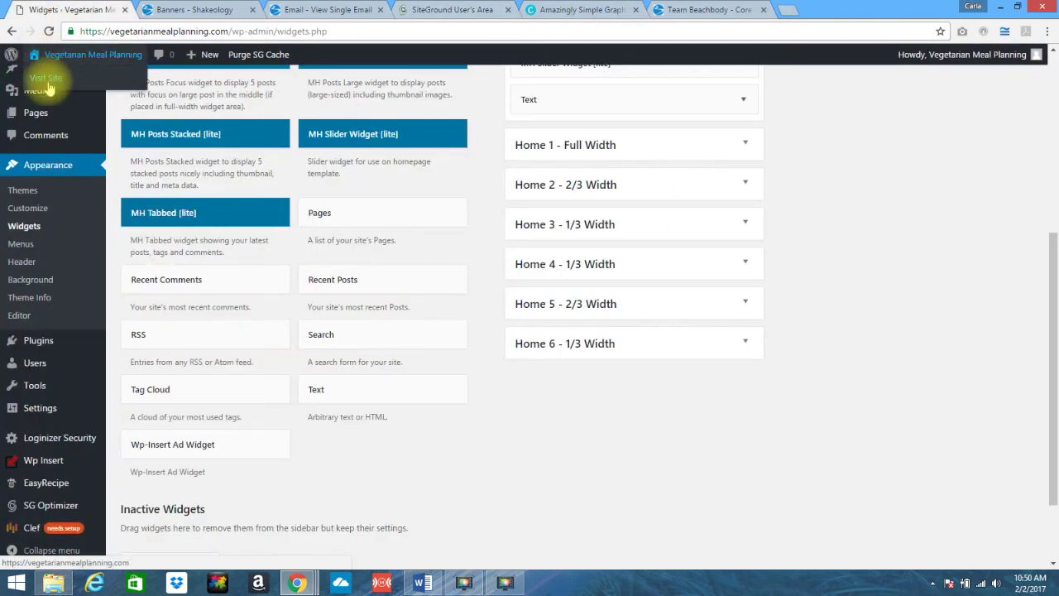
{"action": "left_click", "coordinate": [48, 83]}
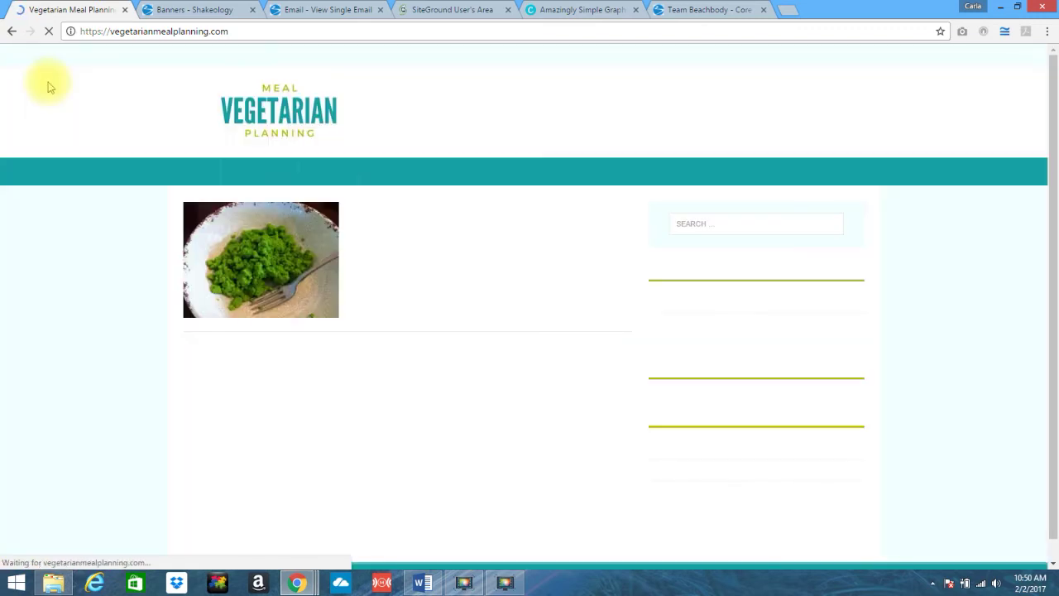
{"action": "left_click_drag", "start_coordinate": [1049, 74], "coordinate": [1057, 168]}
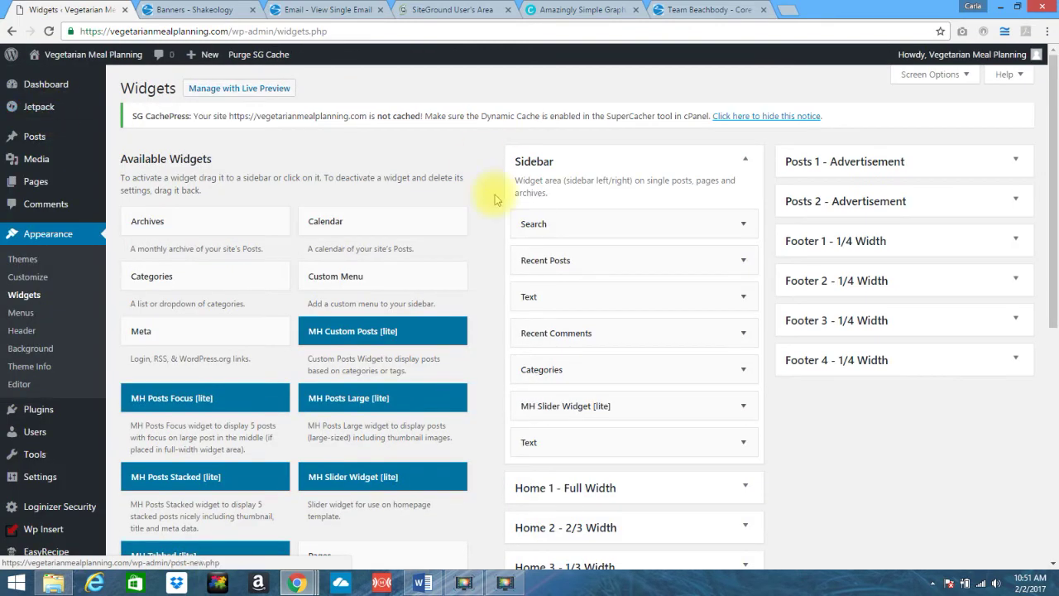
- Wrap the last Sidebar Text widget's Team Beachbody banner code in <center> tags and save it
{"action": "left_click", "coordinate": [742, 443]}
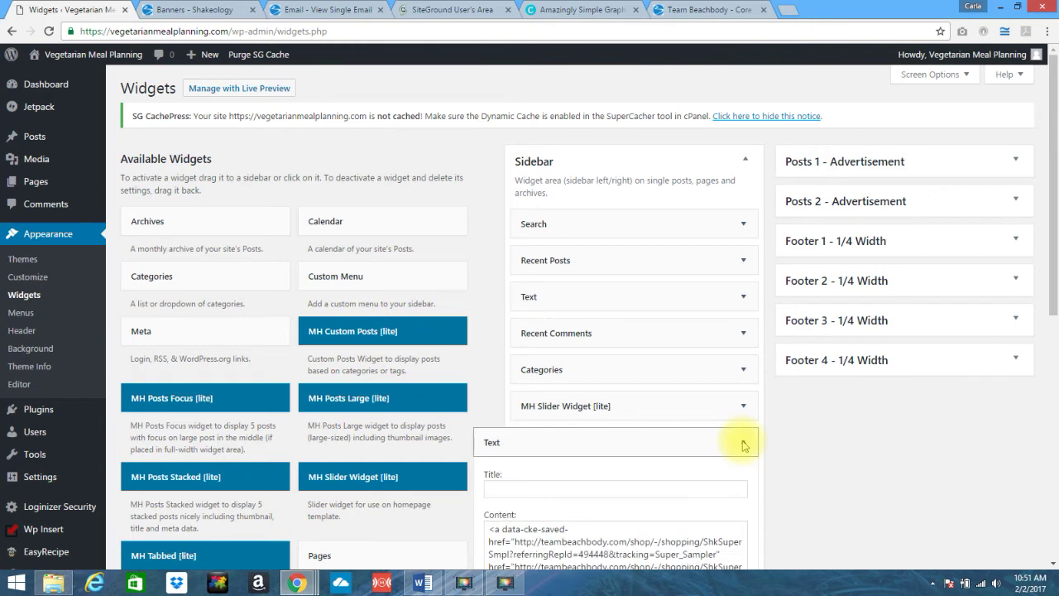
{"action": "scroll", "coordinate": [1056, 149], "scroll_direction": "down", "scroll_amount": 3}
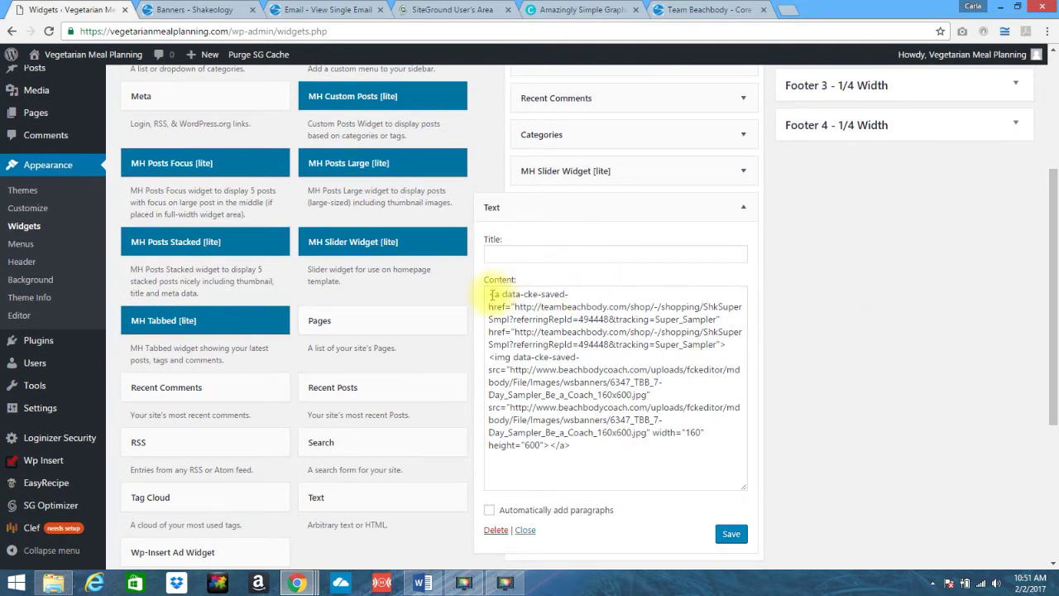
{"action": "left_click", "coordinate": [491, 295]}
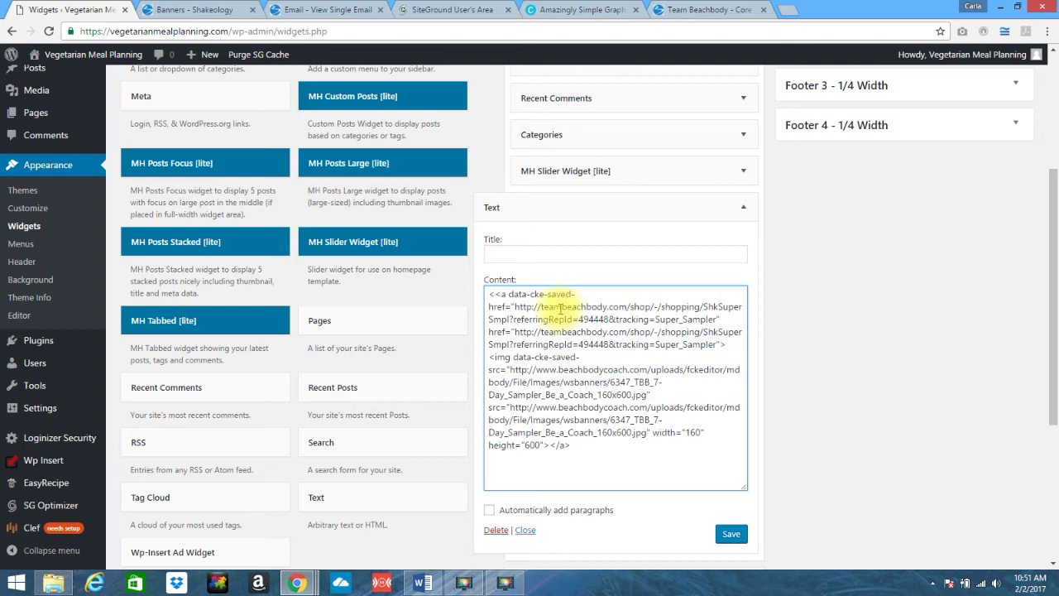
{"action": "type", "text": "<center>"}
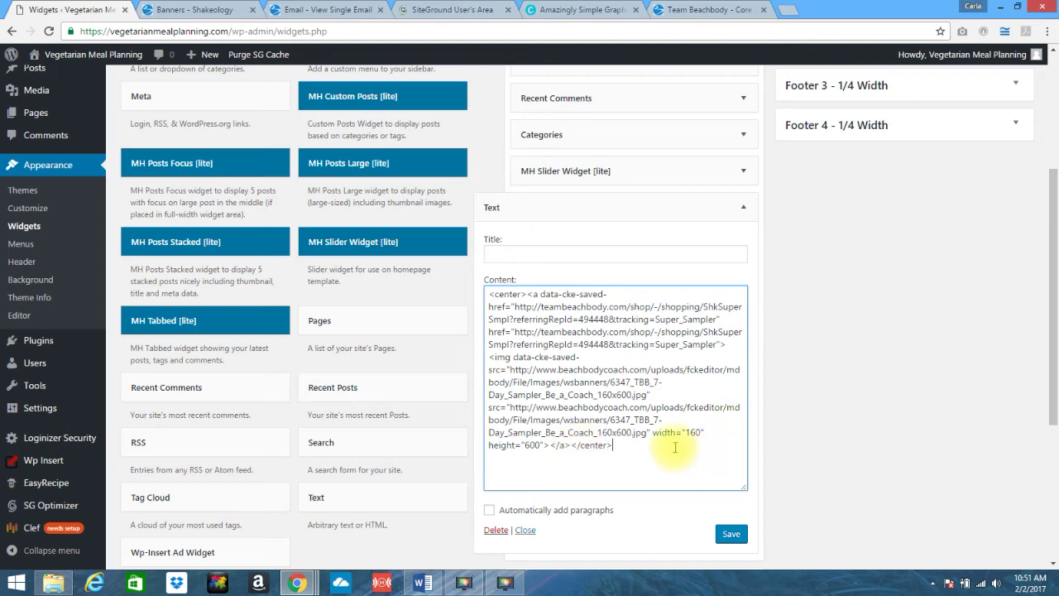
{"action": "left_click", "coordinate": [731, 535]}
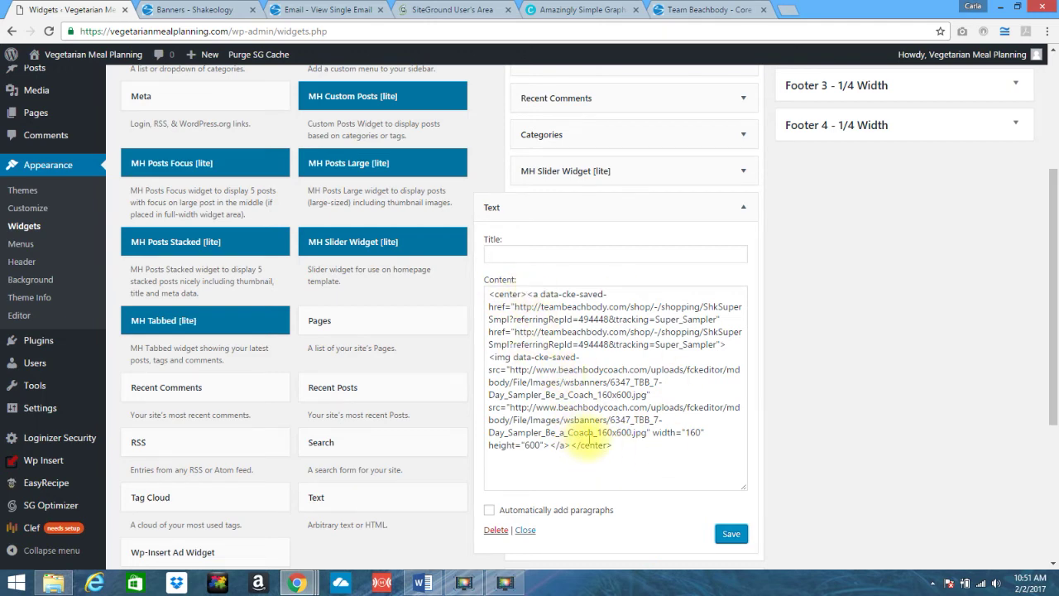
- Visit the live blog and scroll down to the Core De Force banner in the sidebar
{"action": "mouse_move", "coordinate": [58, 57]}
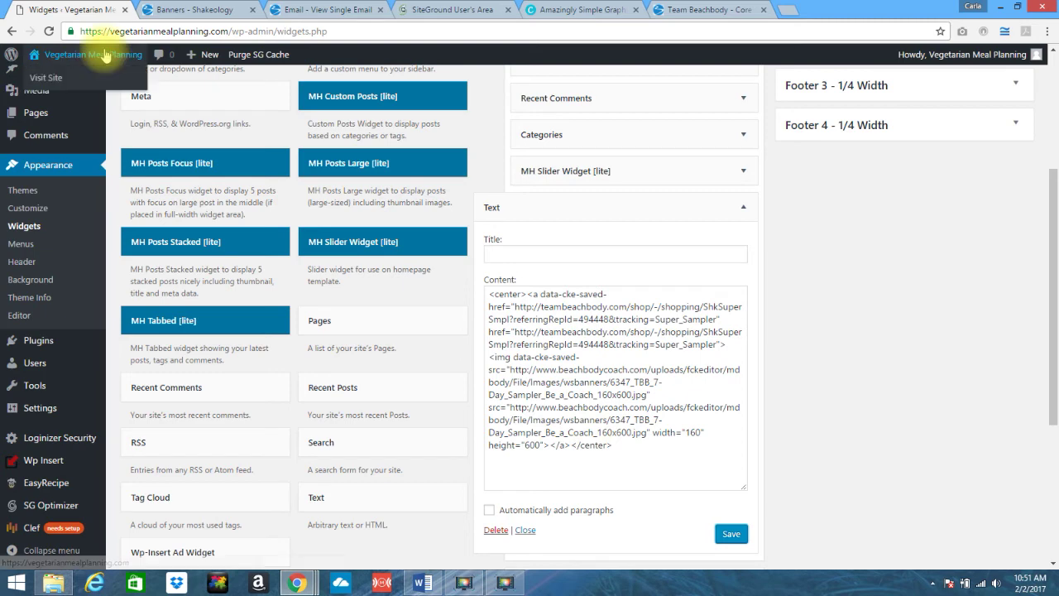
{"action": "left_click", "coordinate": [48, 78]}
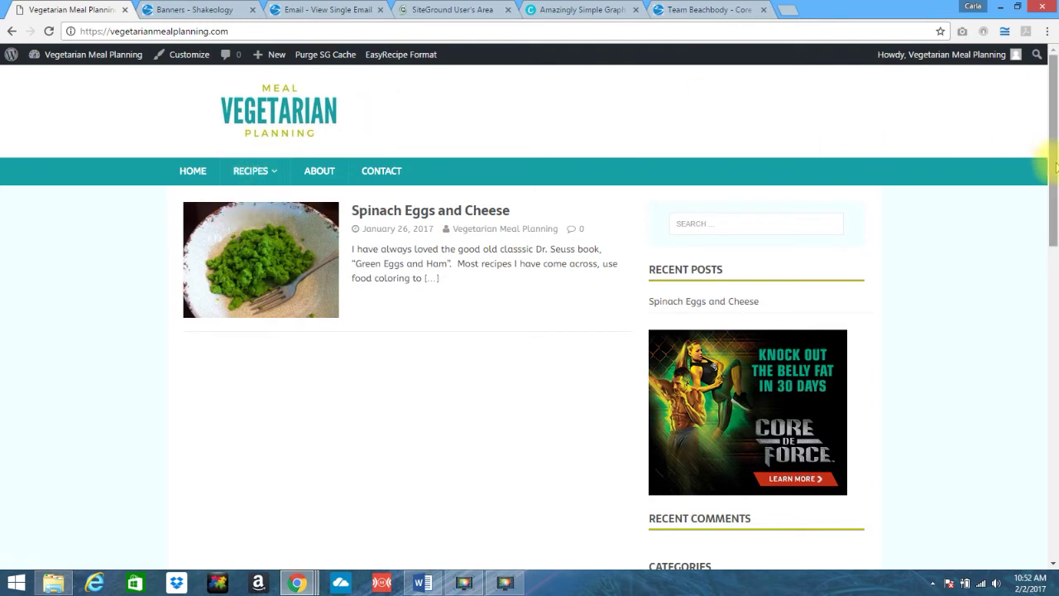
{"action": "left_click_drag", "start_coordinate": [1056, 167], "coordinate": [1041, 466]}
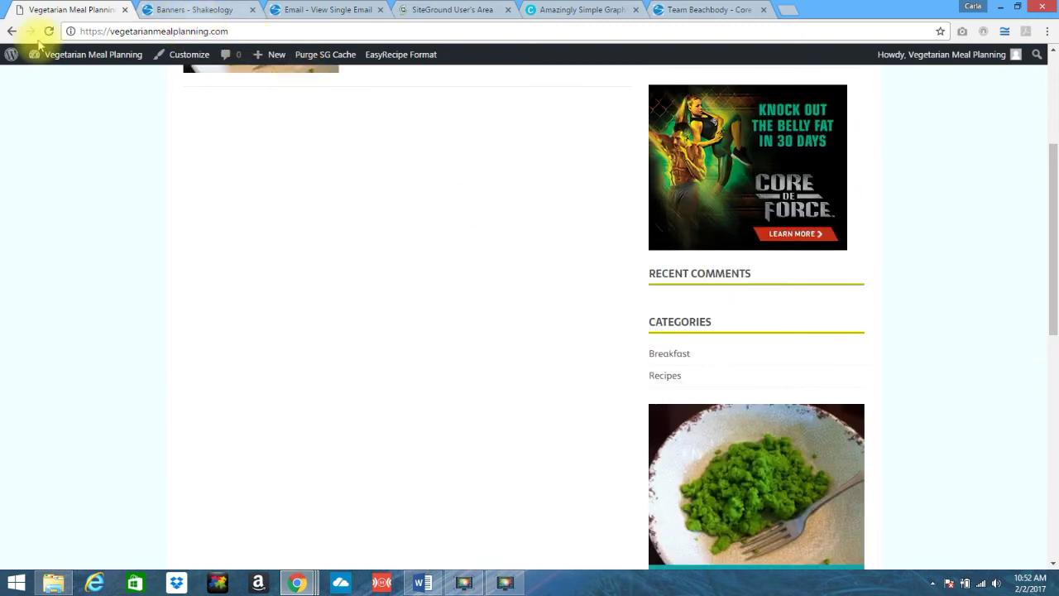
{"action": "mouse_move", "coordinate": [99, 60]}
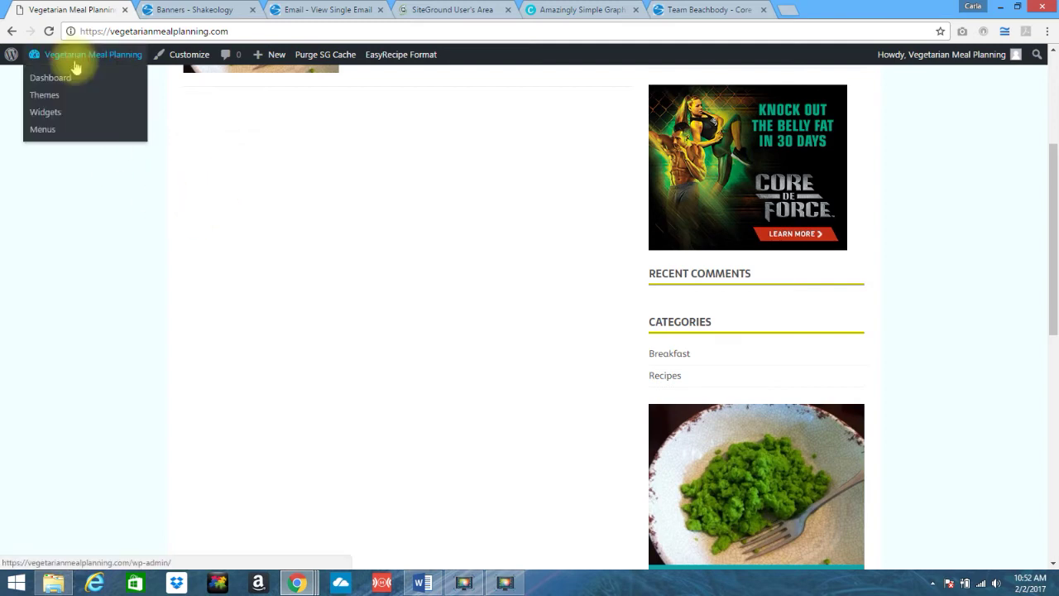
- On the SiteGround affiliate banners page, bring up the Get Code dialog for a 250x250 banner
{"action": "left_click", "coordinate": [47, 116]}
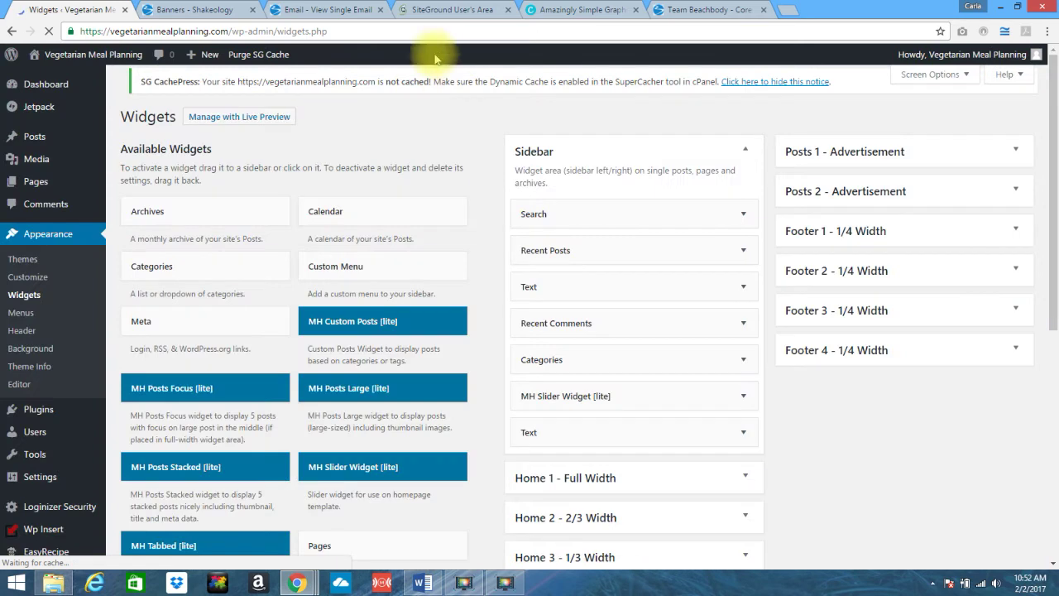
{"action": "left_click", "coordinate": [438, 11]}
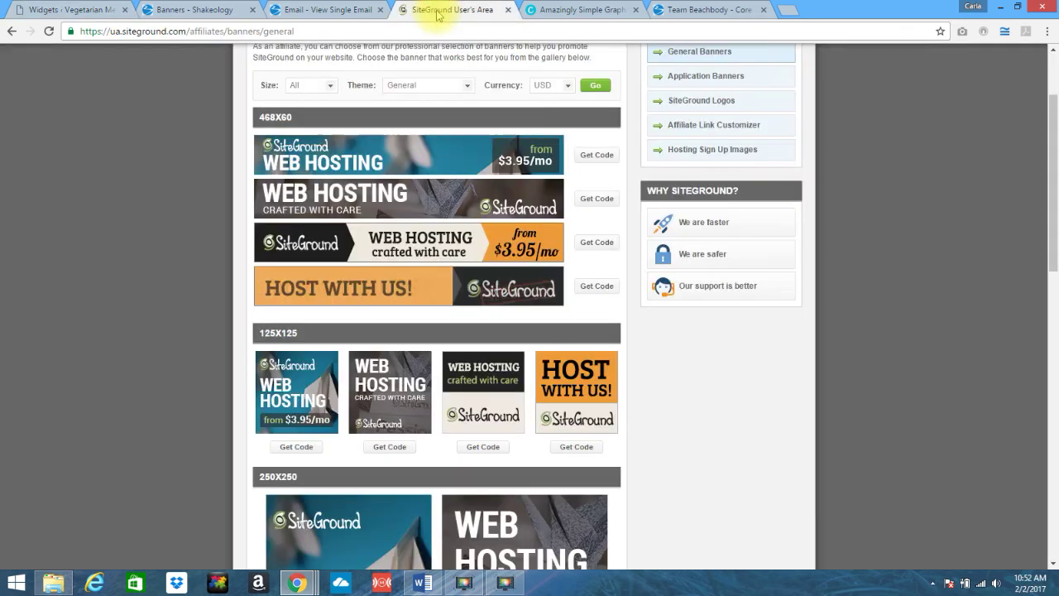
{"action": "left_click_drag", "start_coordinate": [1053, 201], "coordinate": [1035, 365]}
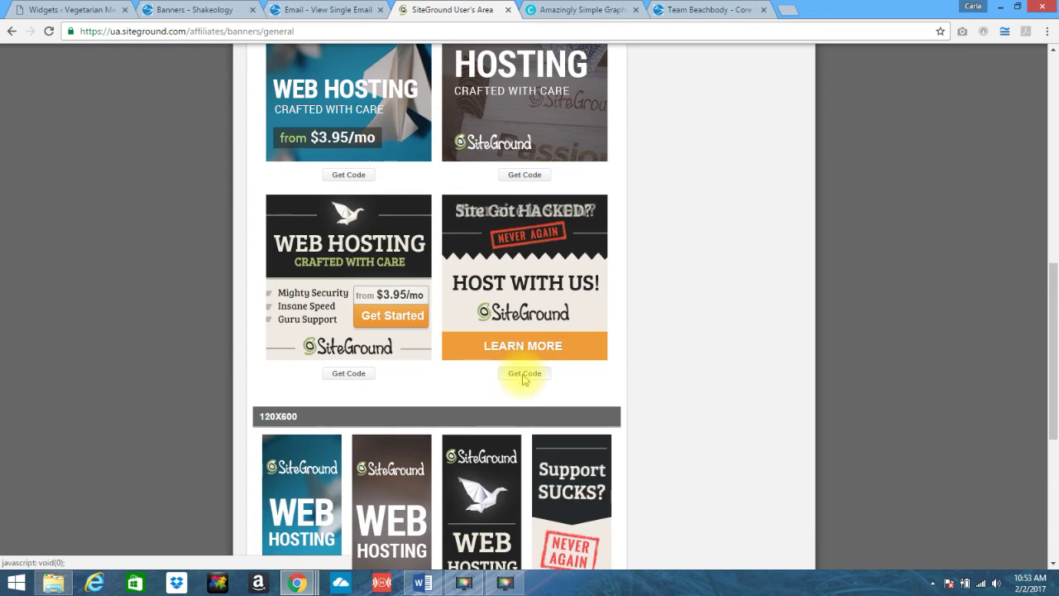
{"action": "left_click", "coordinate": [524, 374]}
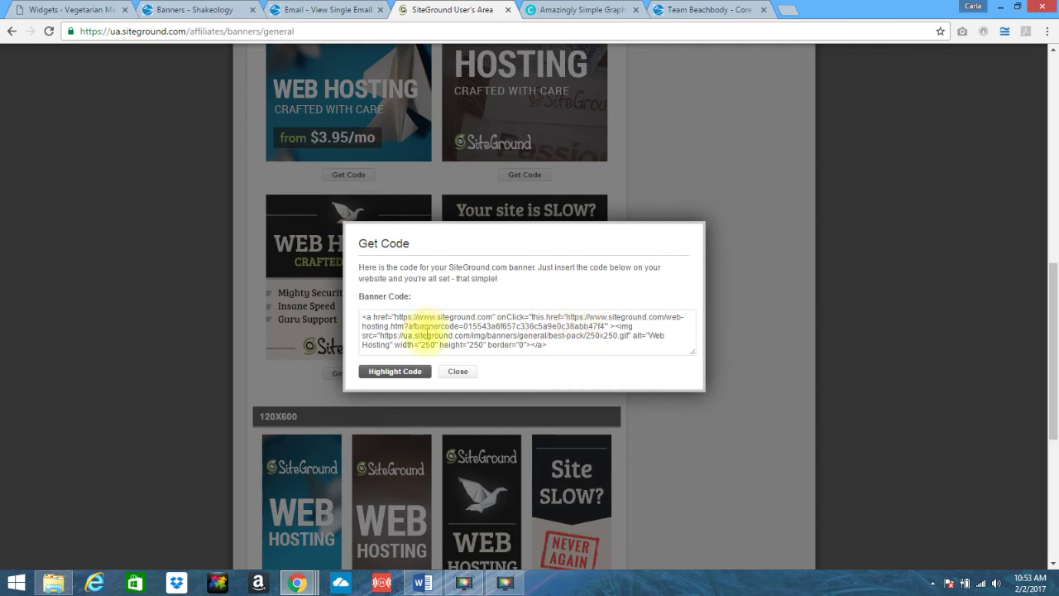
- Highlight the 250x250 banner's HTML code for copying and return to the WordPress Widgets page
{"action": "left_click", "coordinate": [392, 374]}
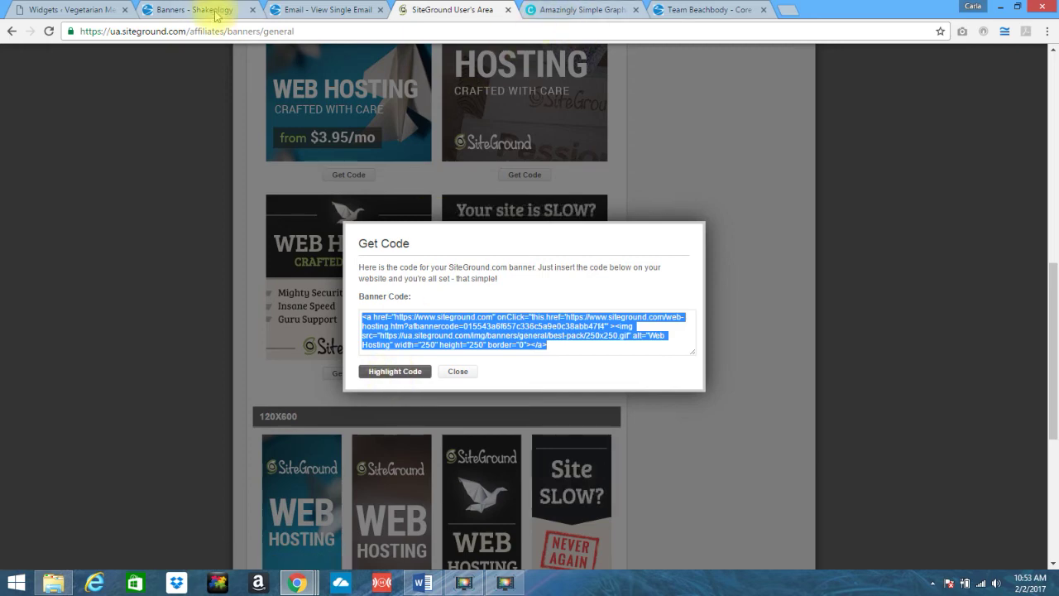
{"action": "left_click", "coordinate": [60, 10]}
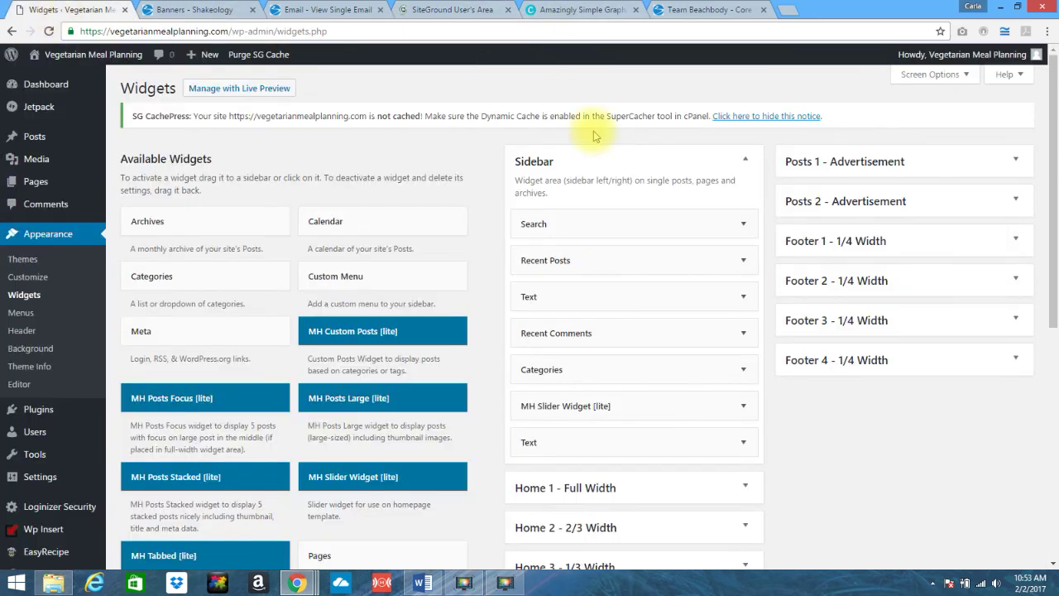
{"action": "left_click_drag", "start_coordinate": [1054, 162], "coordinate": [1055, 374]}
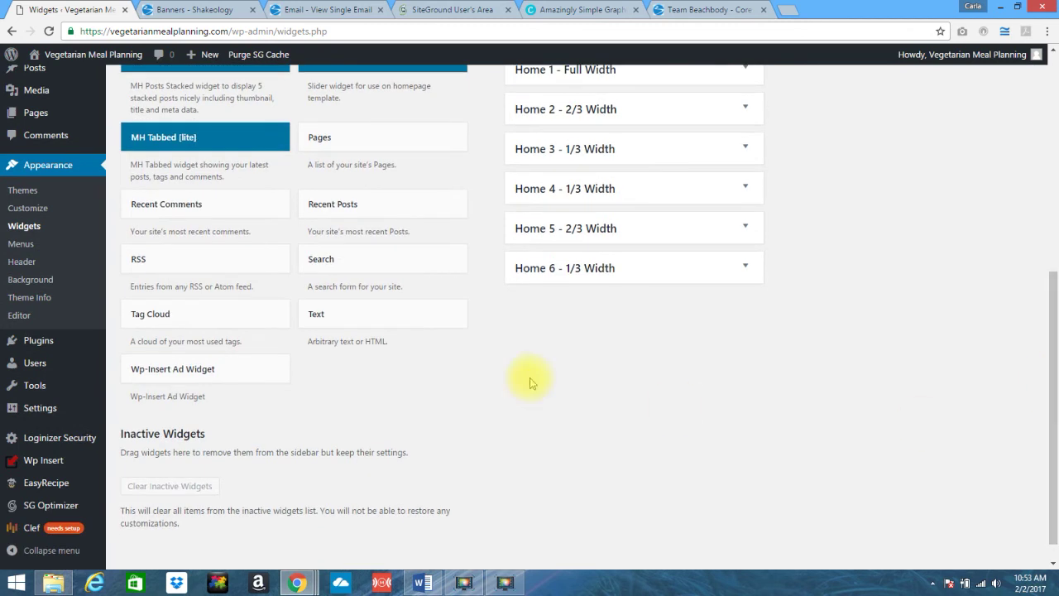
- Add a new Text widget to the Sidebar
{"action": "left_click", "coordinate": [319, 315]}
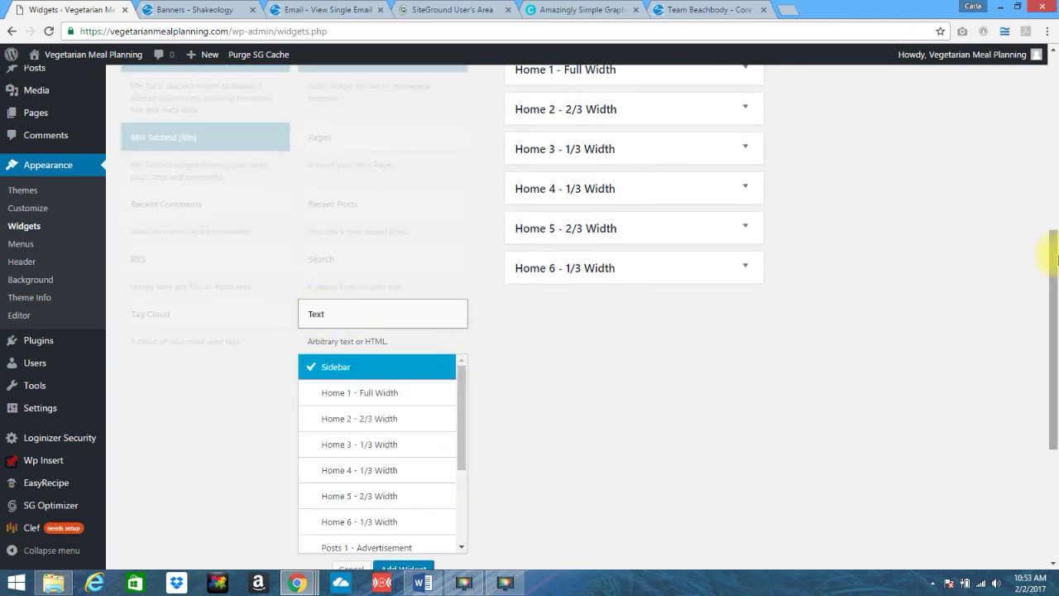
{"action": "scroll", "coordinate": [1057, 259], "scroll_direction": "down", "scroll_amount": 2}
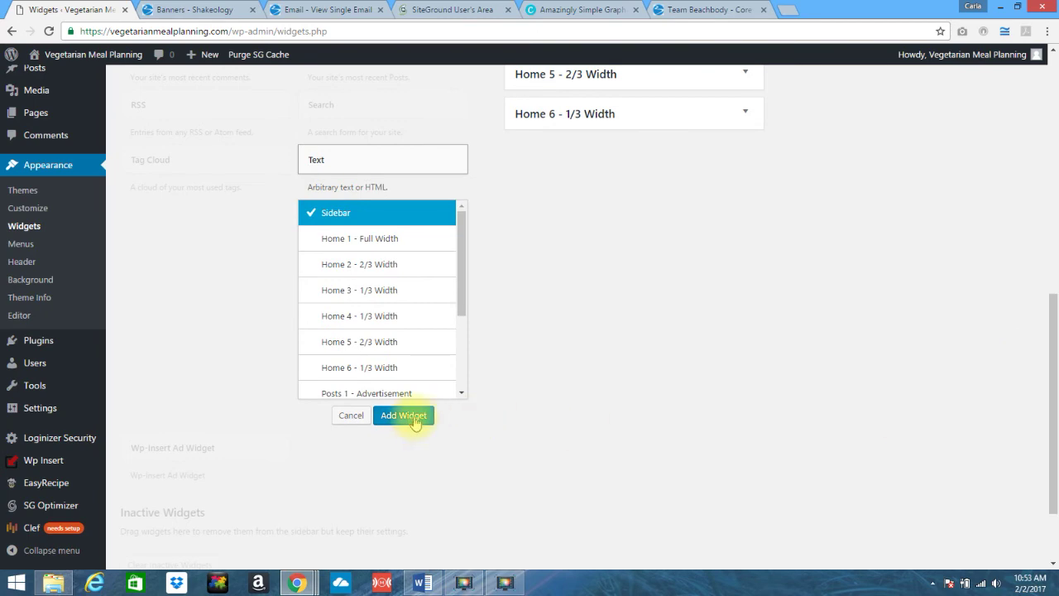
{"action": "left_click", "coordinate": [403, 416]}
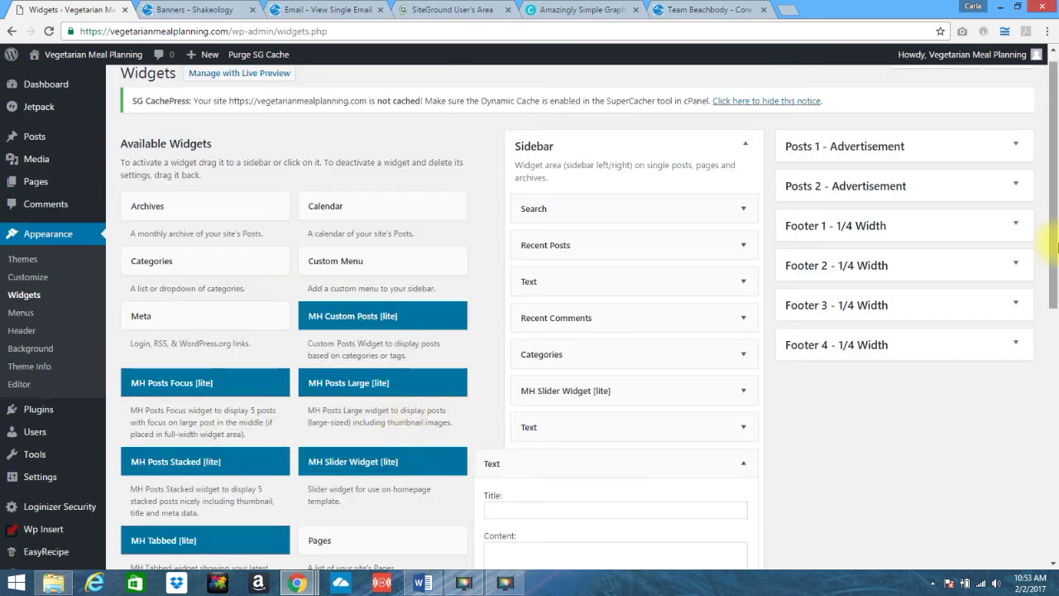
{"action": "left_click_drag", "start_coordinate": [1057, 198], "coordinate": [1053, 315]}
- Paste the SiteGround banner code into the widget, wrap it in <center></center>, and save
{"action": "left_click", "coordinate": [619, 377]}
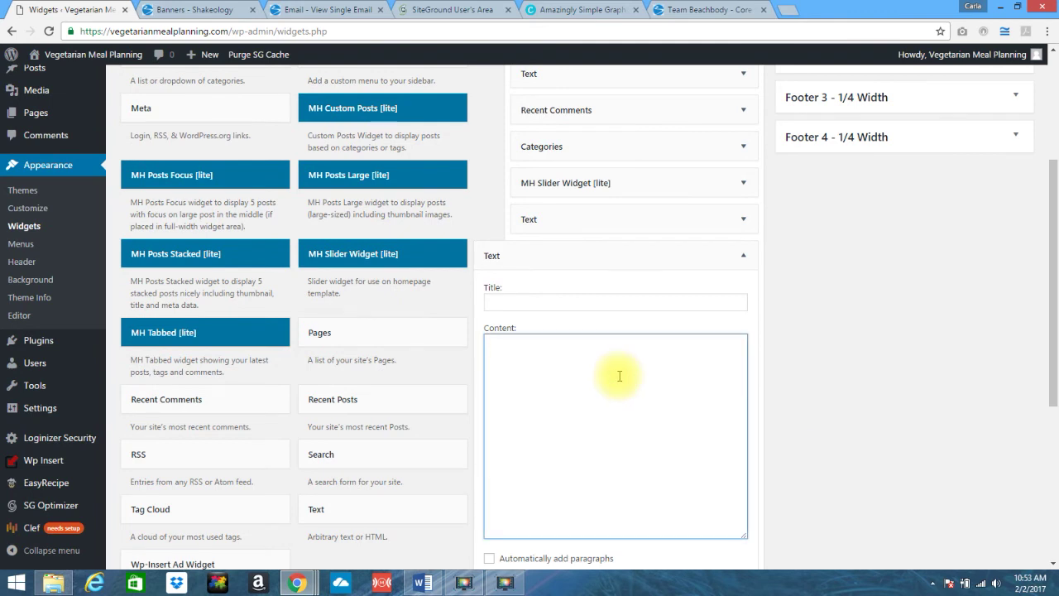
{"action": "type", "text": "<a href=\"https://www.siteground.com\" onClick=\"this.href='https://www.siteground.com/web-hosting.htm?afbannercode=015543a6f657c346c5a9e0c38abb47f4'\" ><img src=\"https://ua.siteground.com/img/banners/general/best-pack/250x250.gif\" alt=\"Web Hosting\" width=\"250\" height=\"250\" border=\"0\" ></a>"}
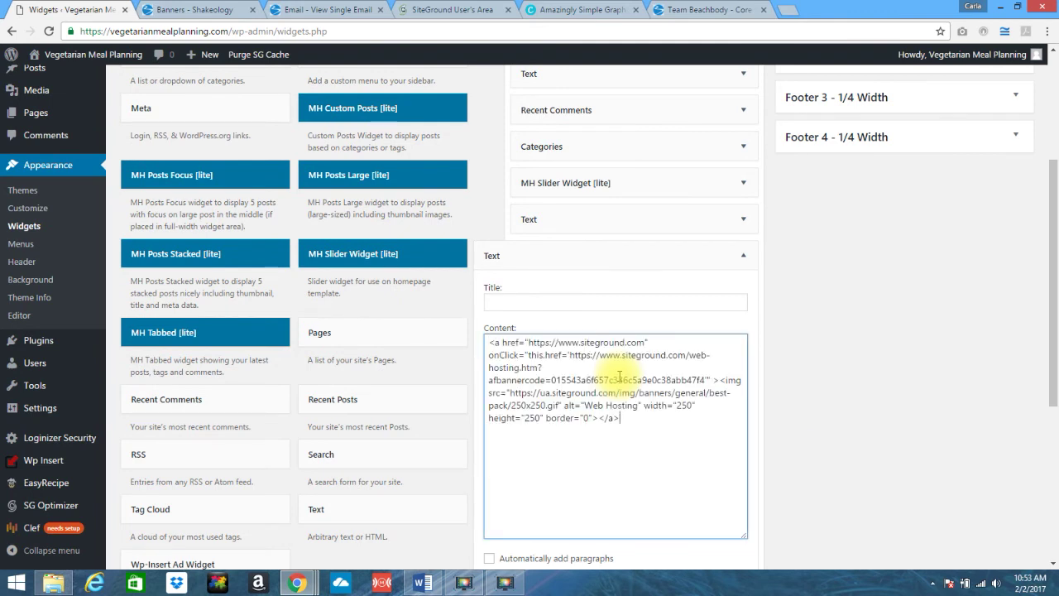
{"action": "left_click", "coordinate": [489, 342]}
{"action": "type", "text": "<center"}
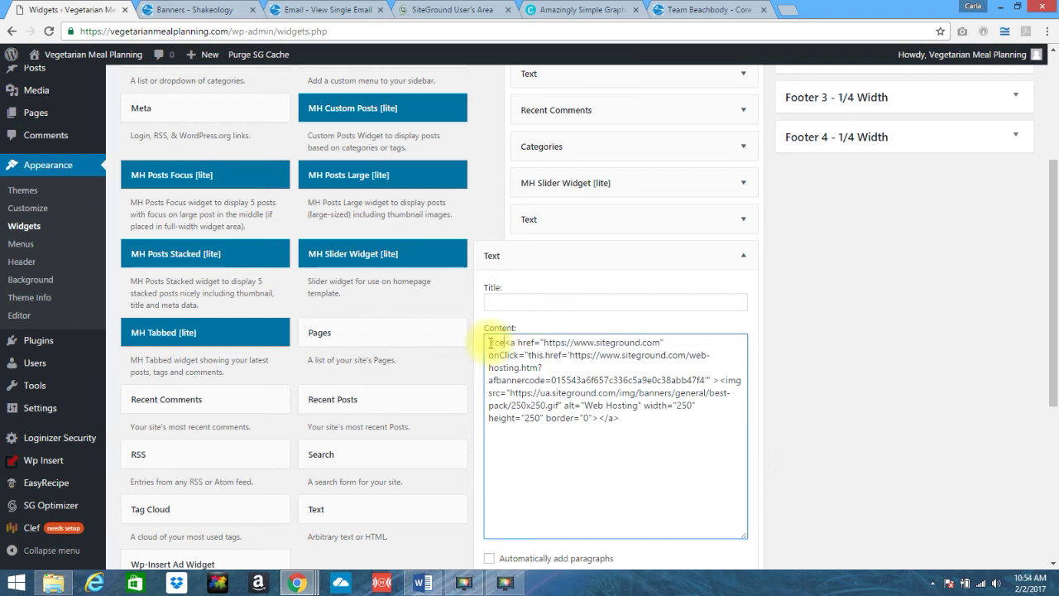
{"action": "type", "text": ">"}
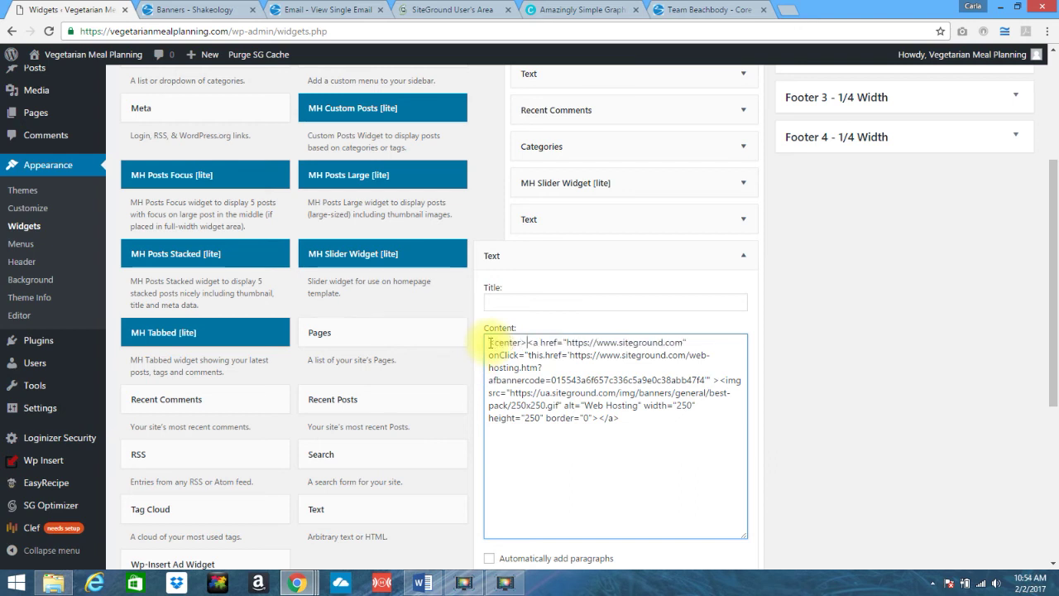
{"action": "left_click", "coordinate": [646, 416]}
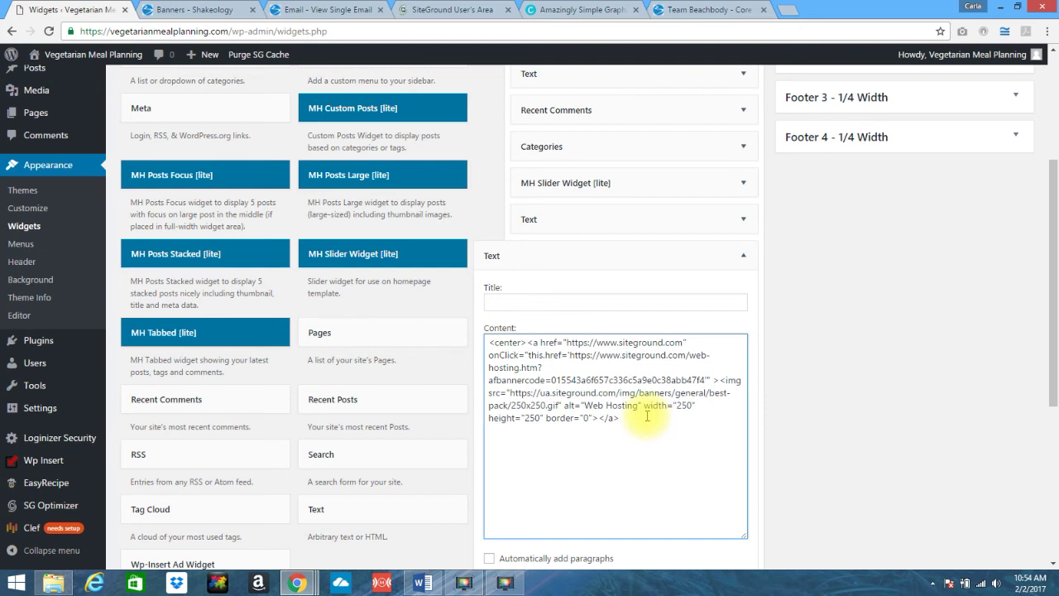
{"action": "type", "text": "</center>"}
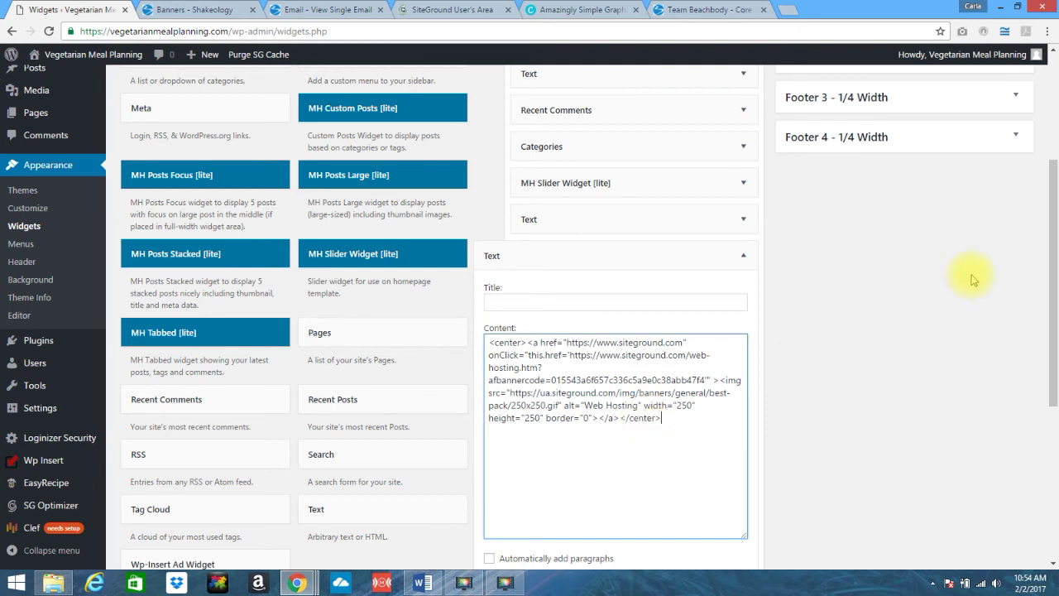
{"action": "left_click_drag", "start_coordinate": [1048, 201], "coordinate": [1054, 377]}
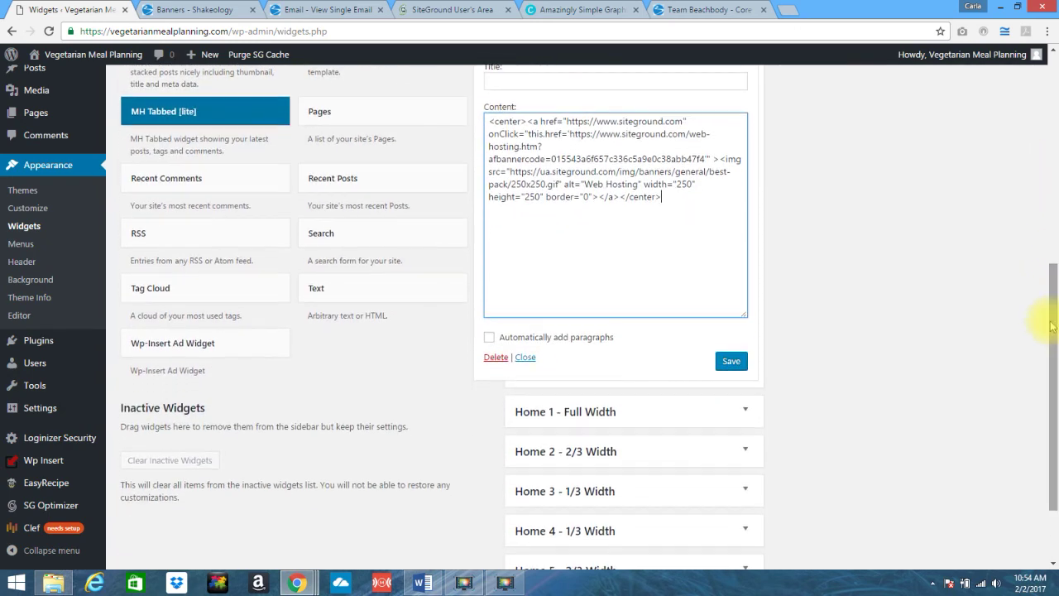
{"action": "left_click", "coordinate": [731, 364]}
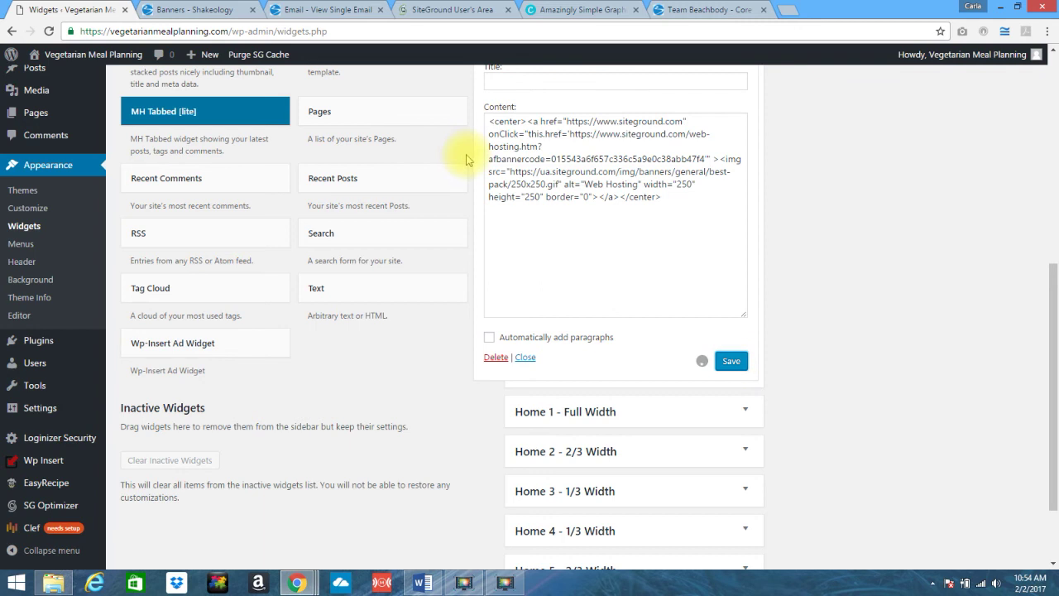
{"action": "left_click", "coordinate": [67, 55]}
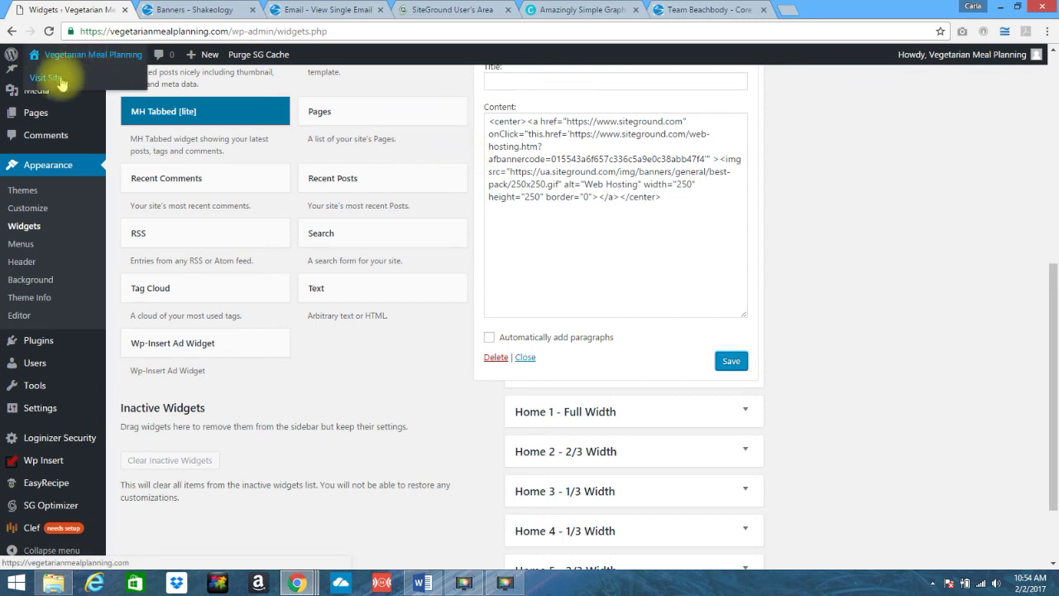